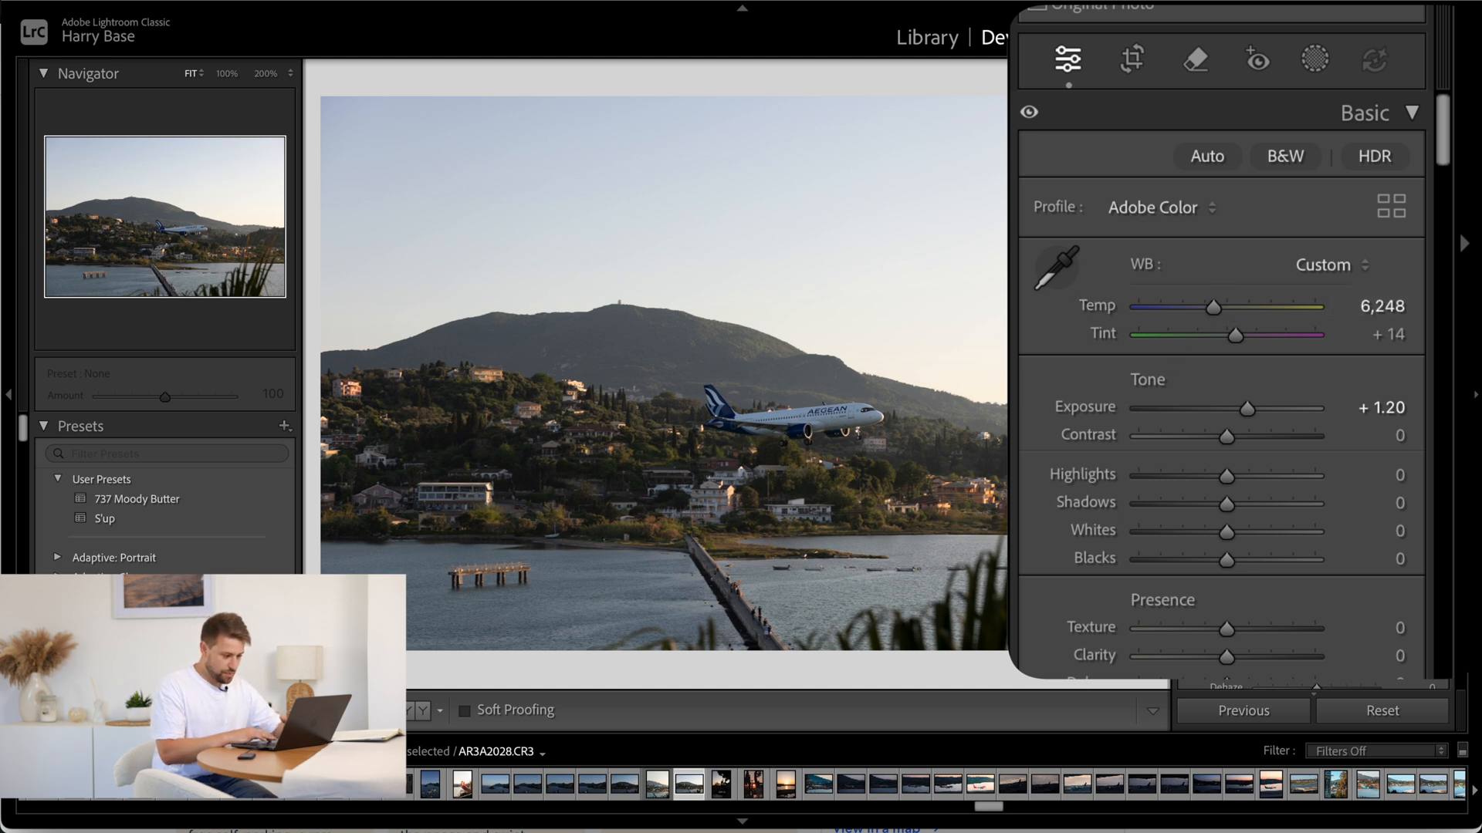
Compare the aircraft landscape photo with its unedited version to judge the exposure and temperature changes
key(backslash)
key(backslash)
key(backslash)
key(backslash)
key(backslash)
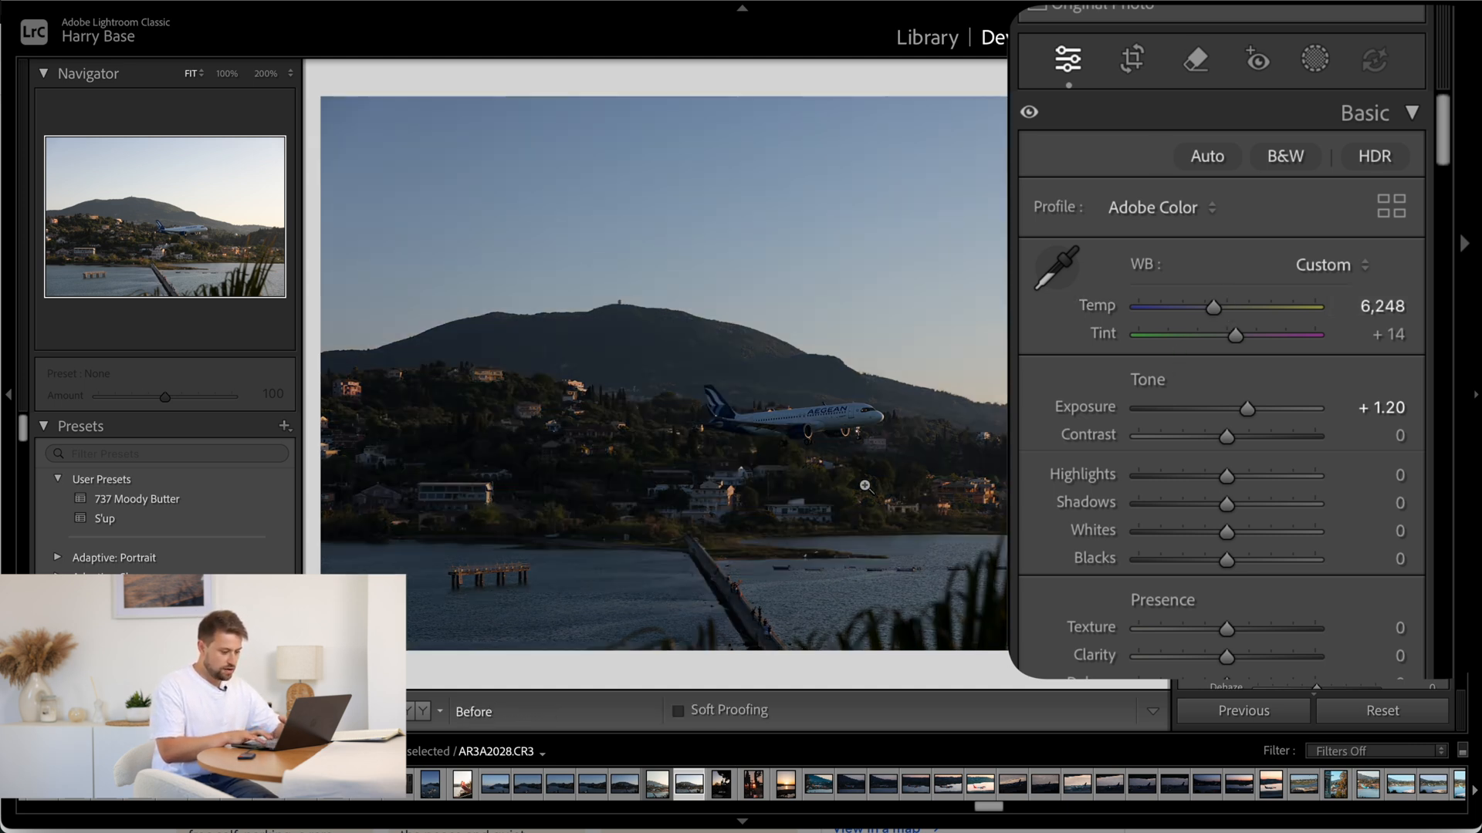
key(backslash)
key(backslash)
key(backslash)
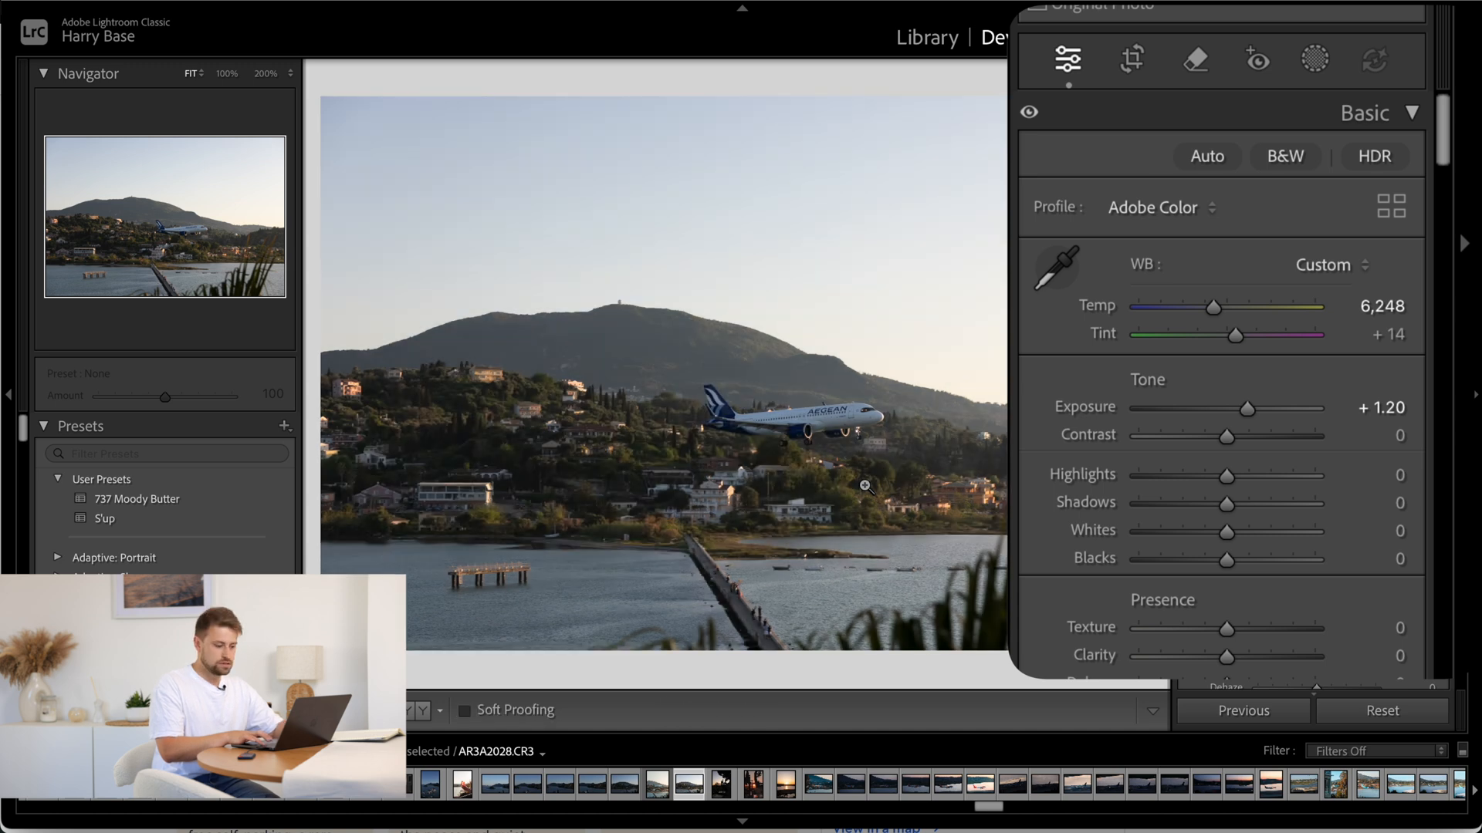
key(backslash)
key(backslash)
key(backslash)
key(backslash)
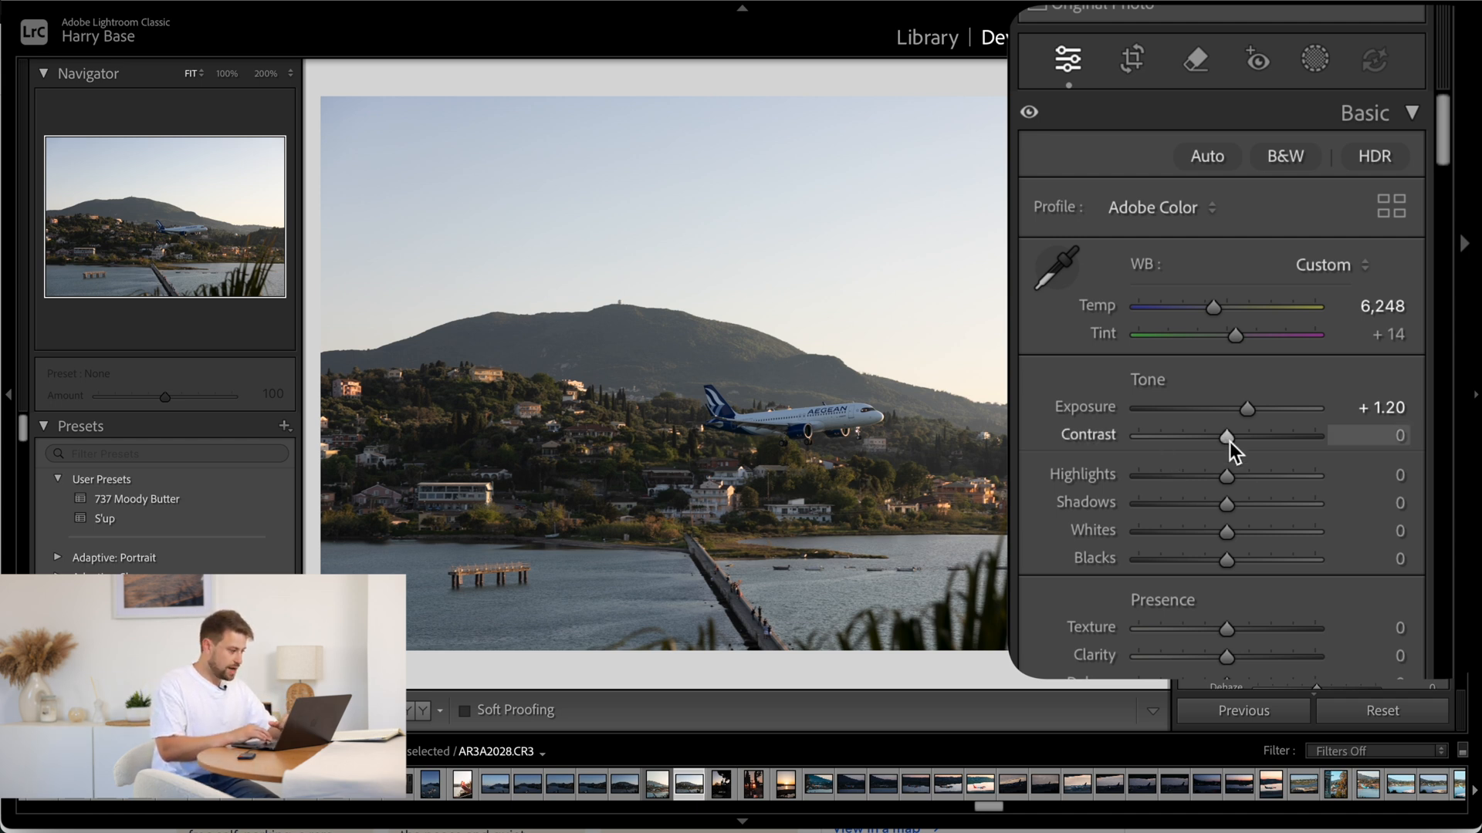
Set Contrast to +7 and Highlights to −85, checking the sky against the unedited photo
drag(1230, 442, 1235, 442)
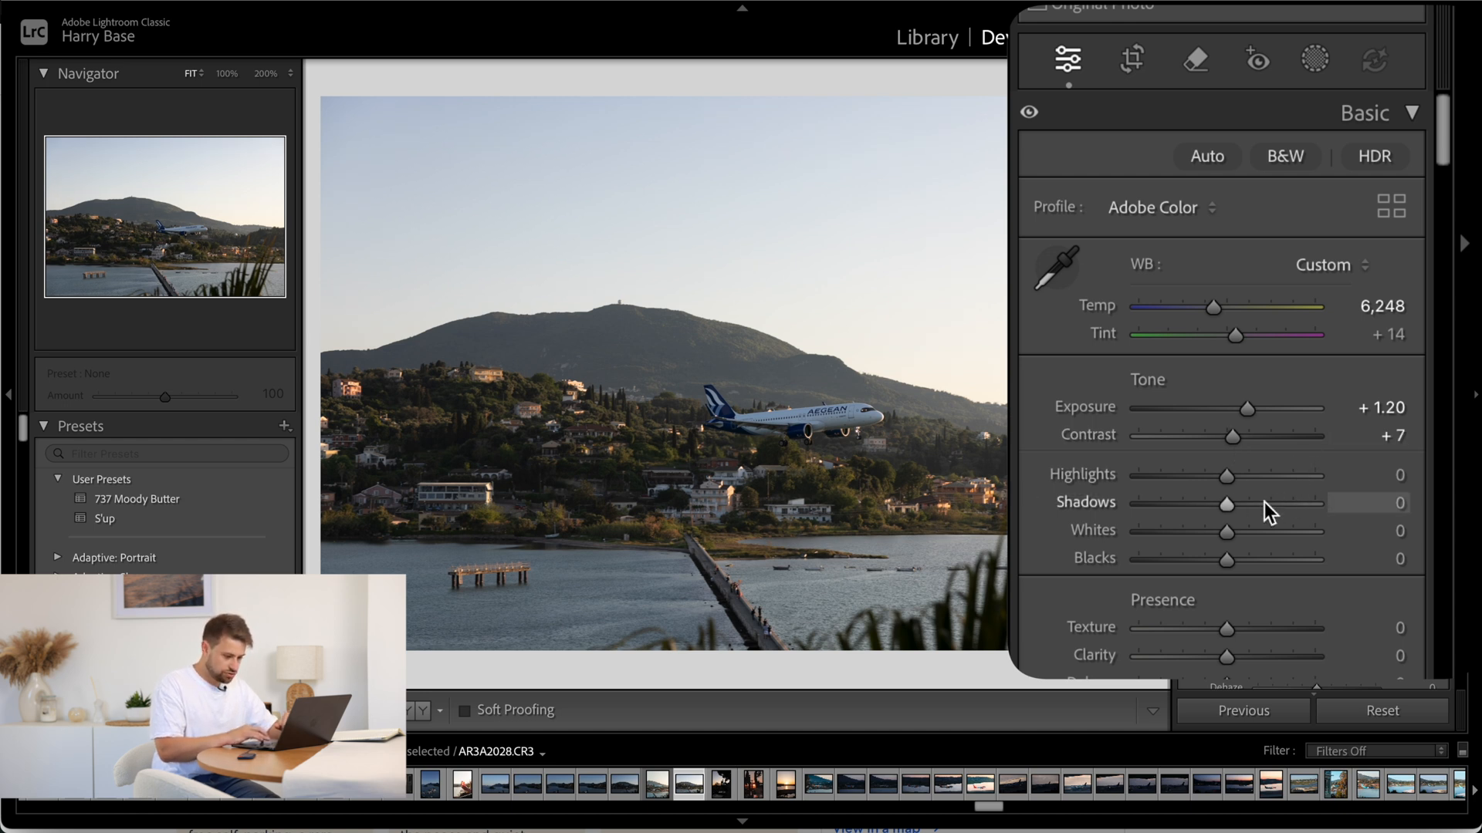
drag(1225, 475, 1149, 488)
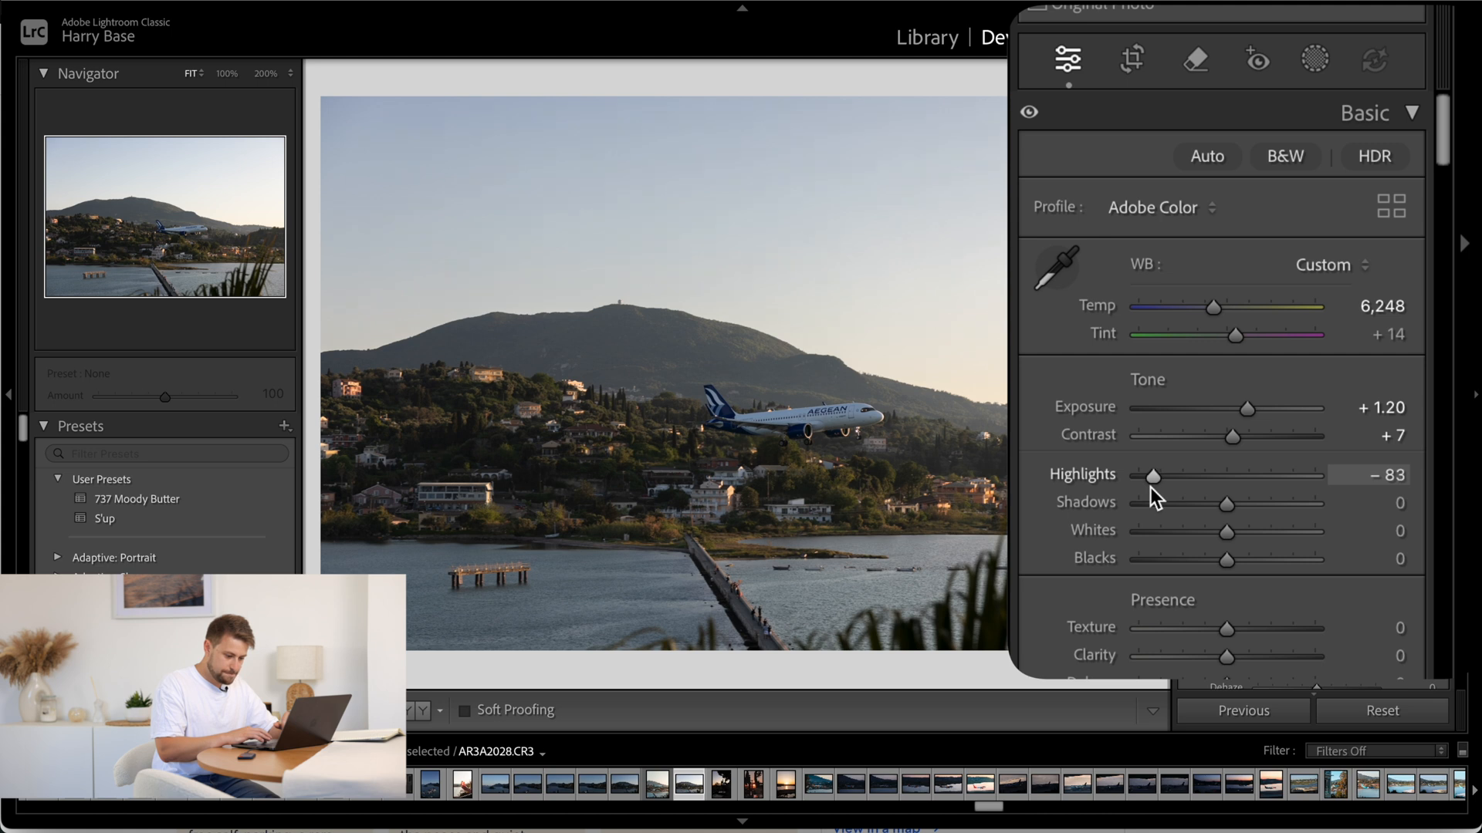
key(backslash)
key(backslash)
key(backslash)
key(backslash)
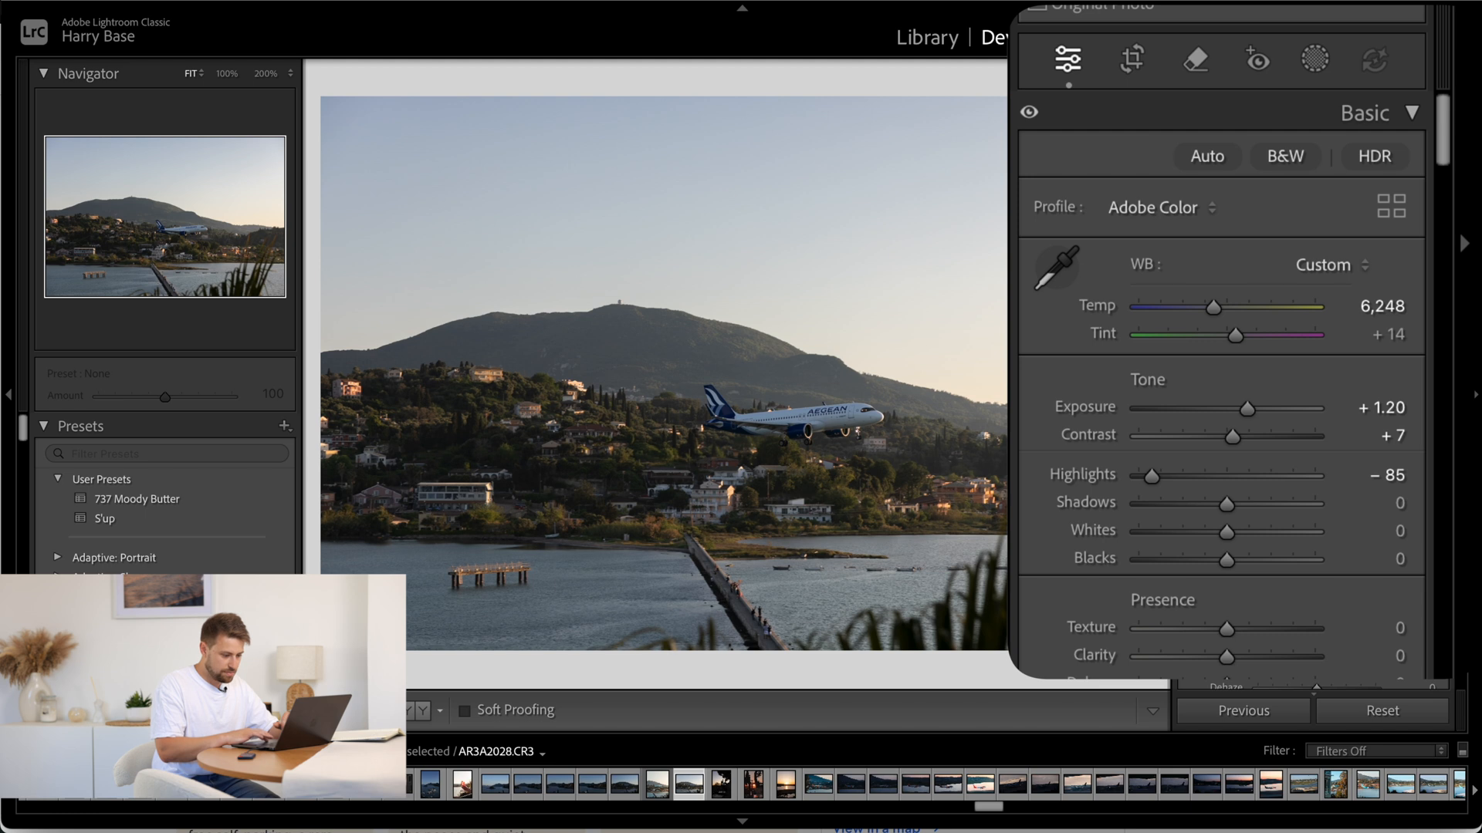
key(backslash)
key(backslash)
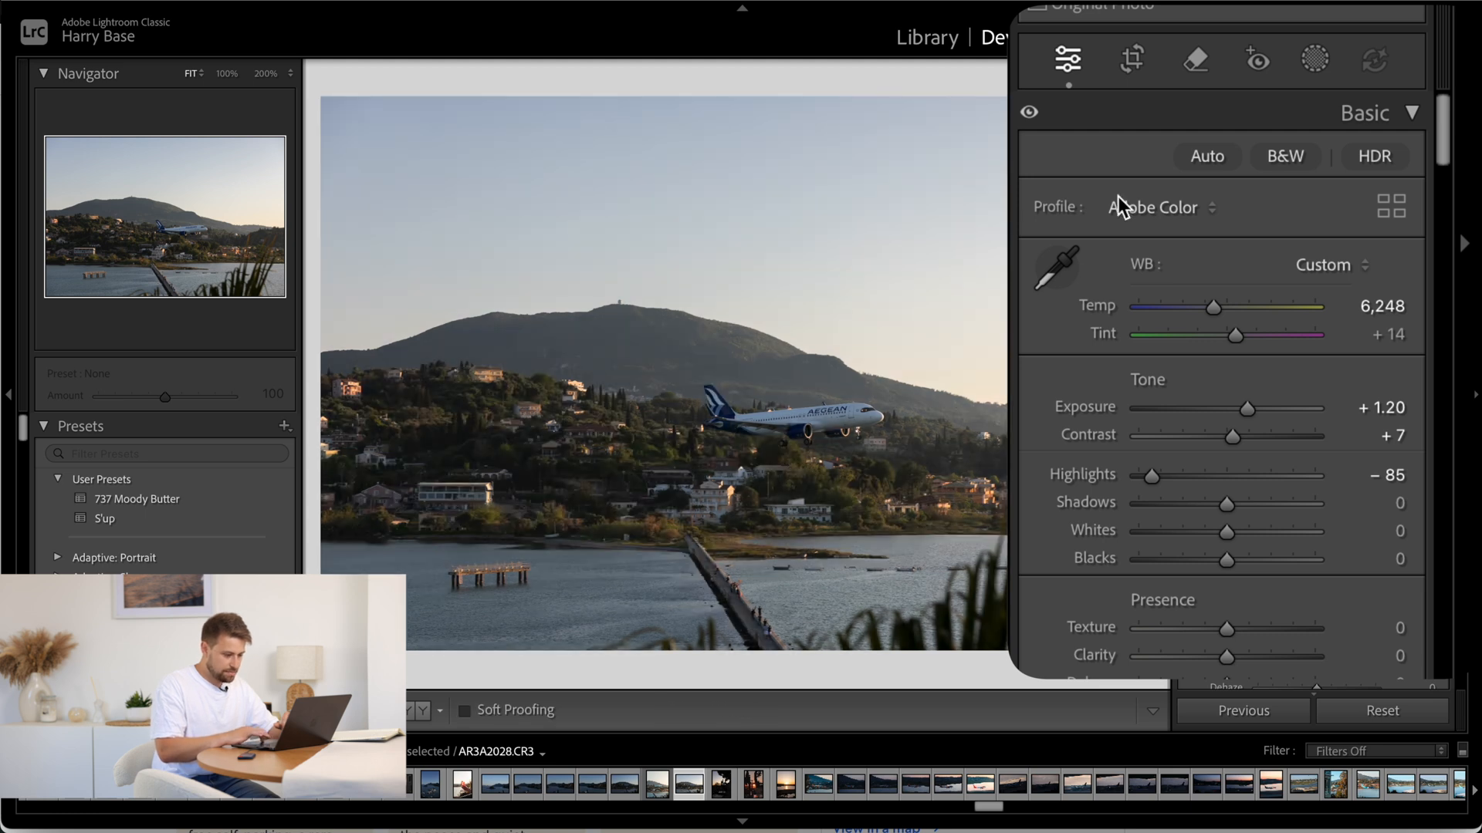
key(backslash)
key(backslash)
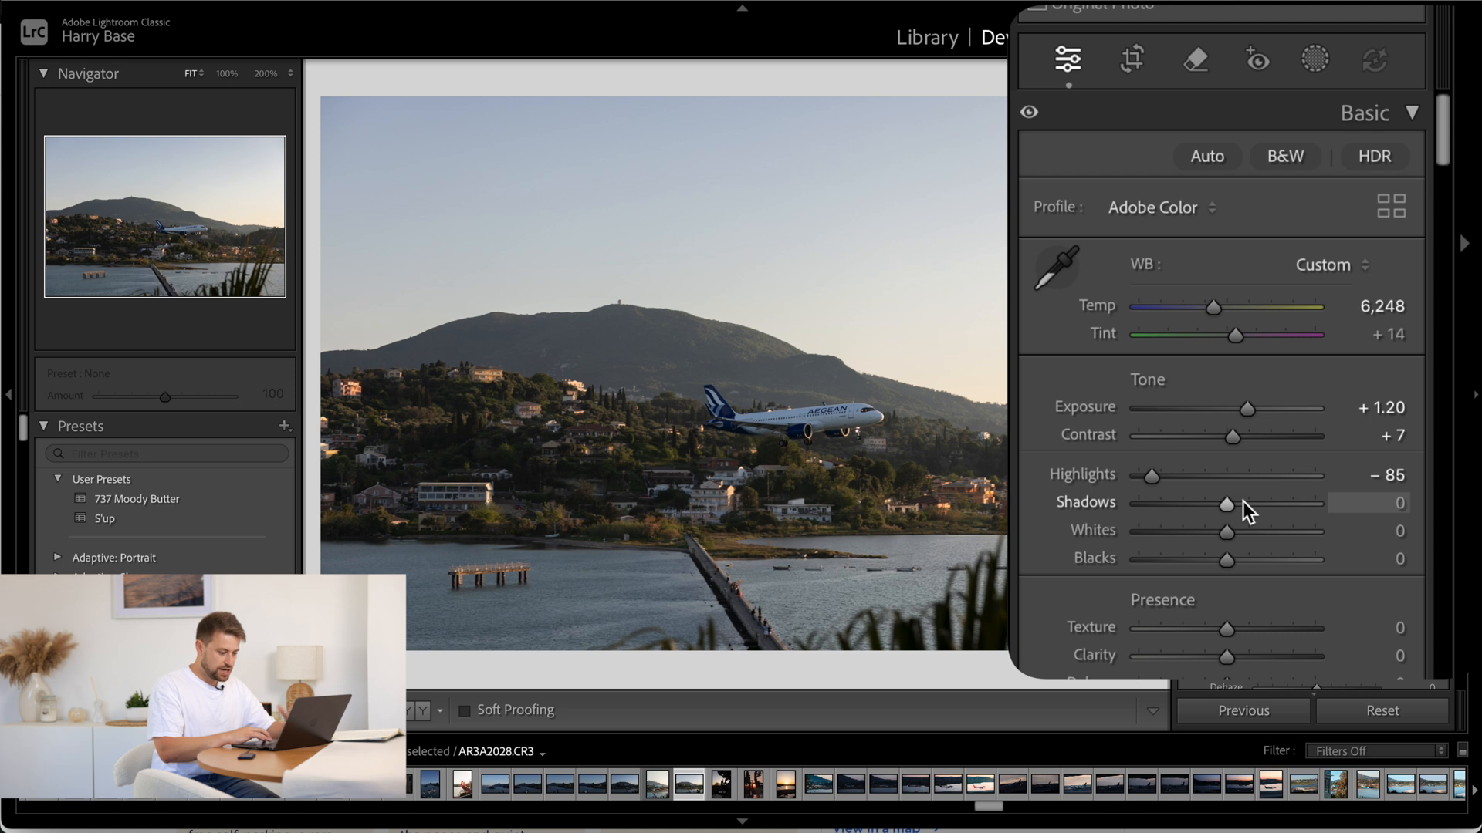
Raise the Shadows of the photo to +40
drag(1228, 502, 1259, 503)
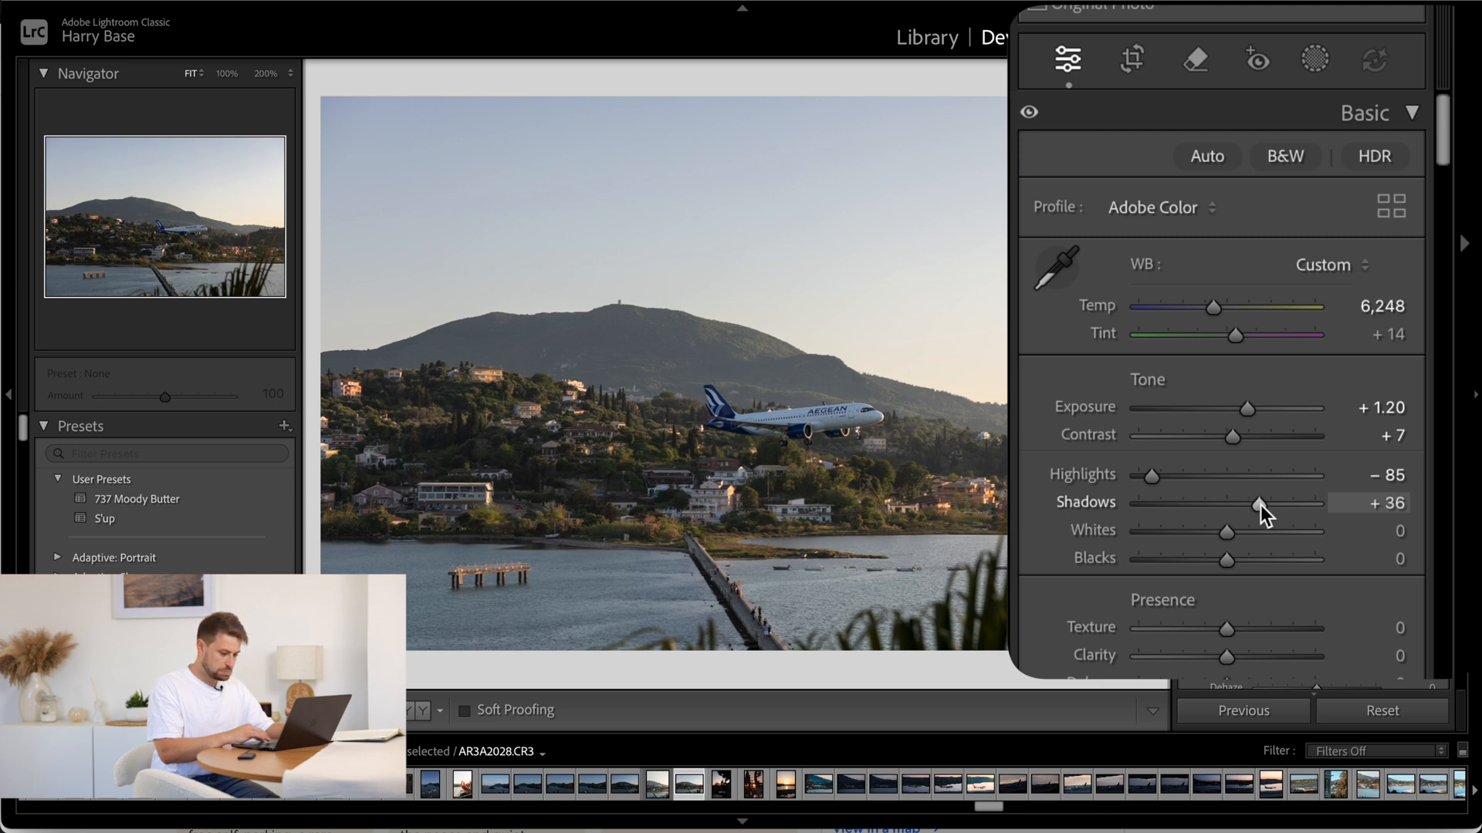
drag(1261, 505, 1263, 506)
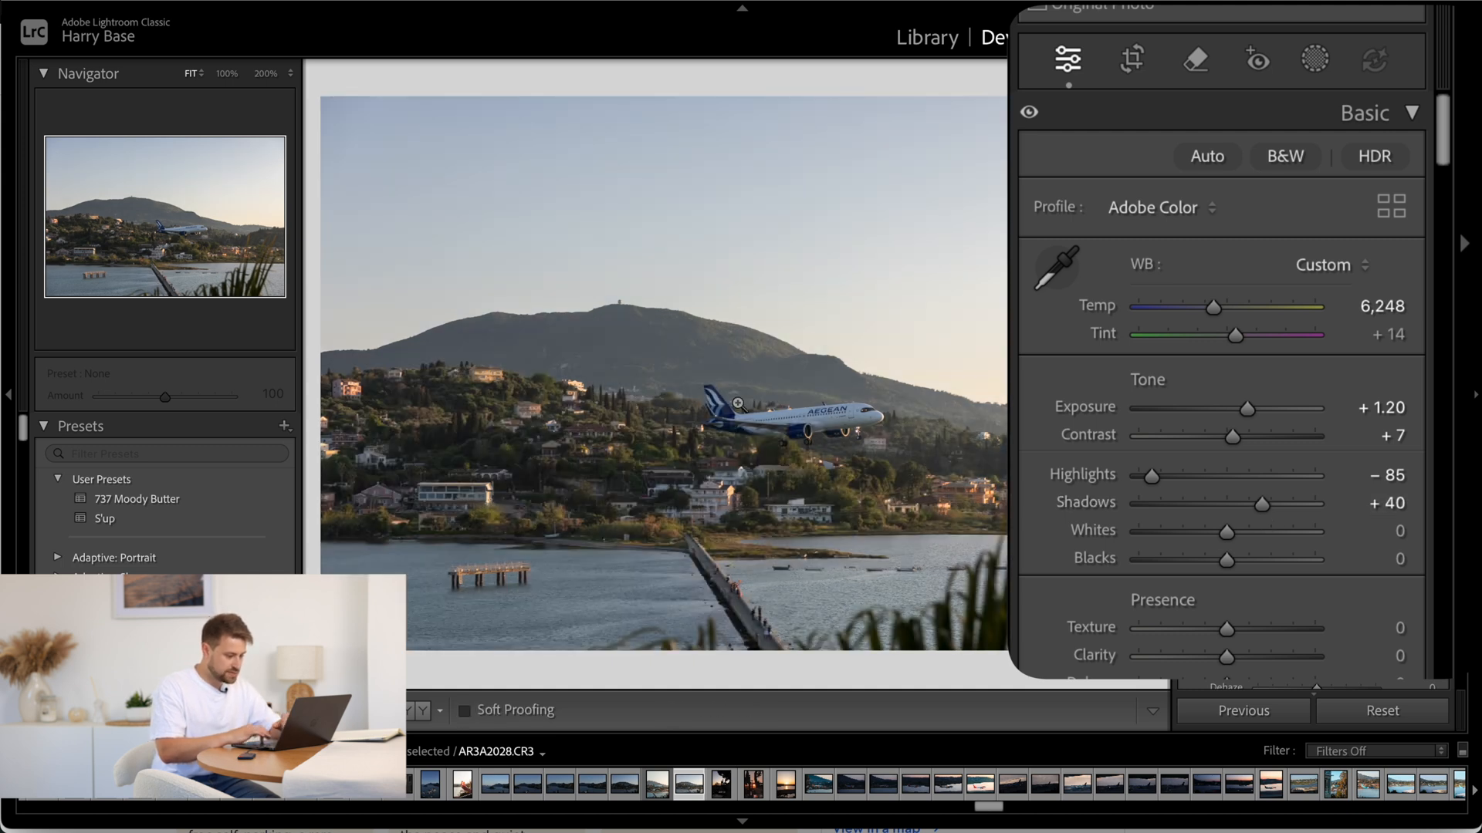
Examine the aircraft and the dark trees near the houses at 200%, comparing each with the unedited version
click(806, 422)
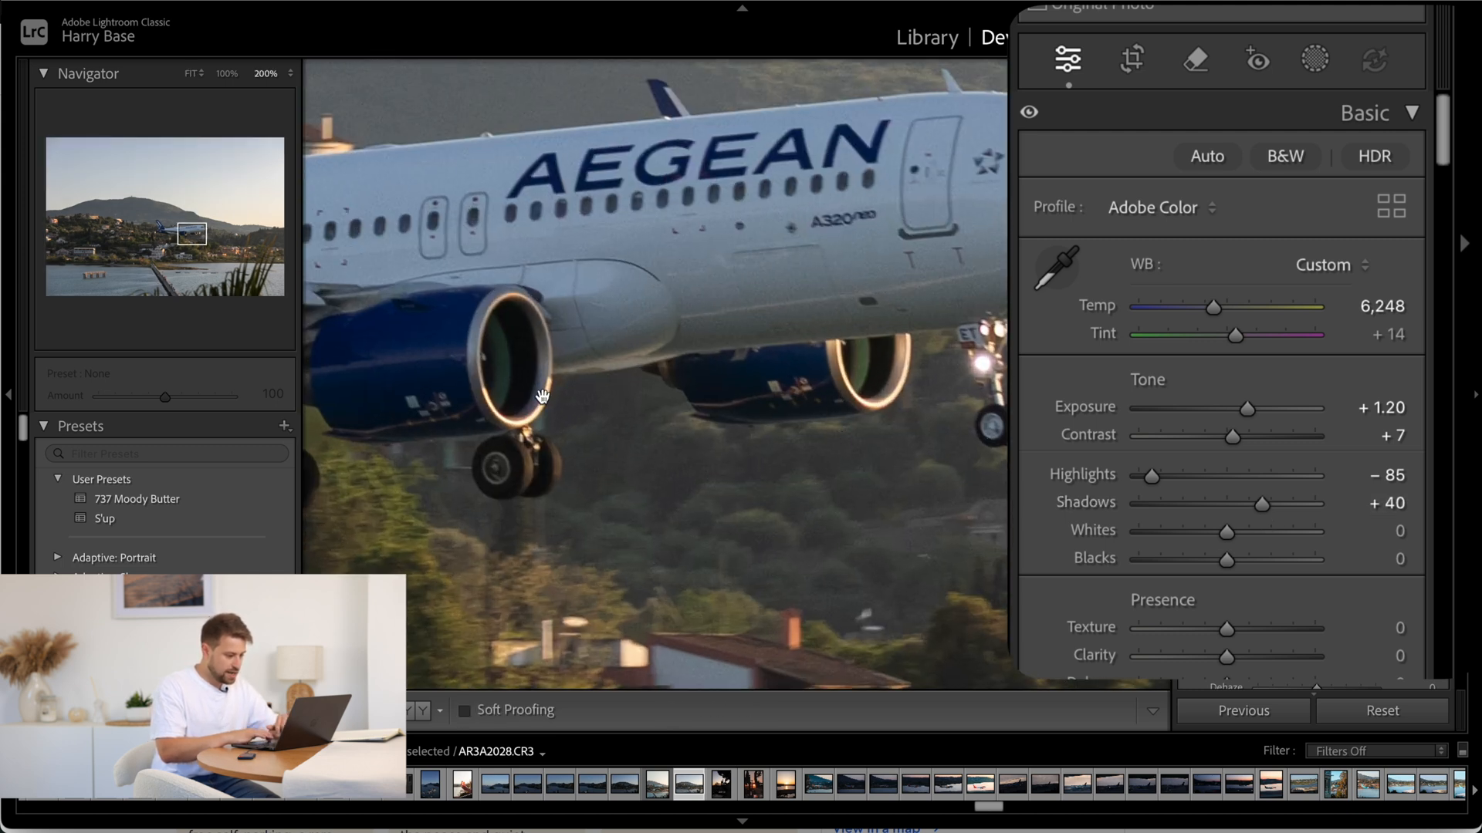
key(backslash)
key(backslash)
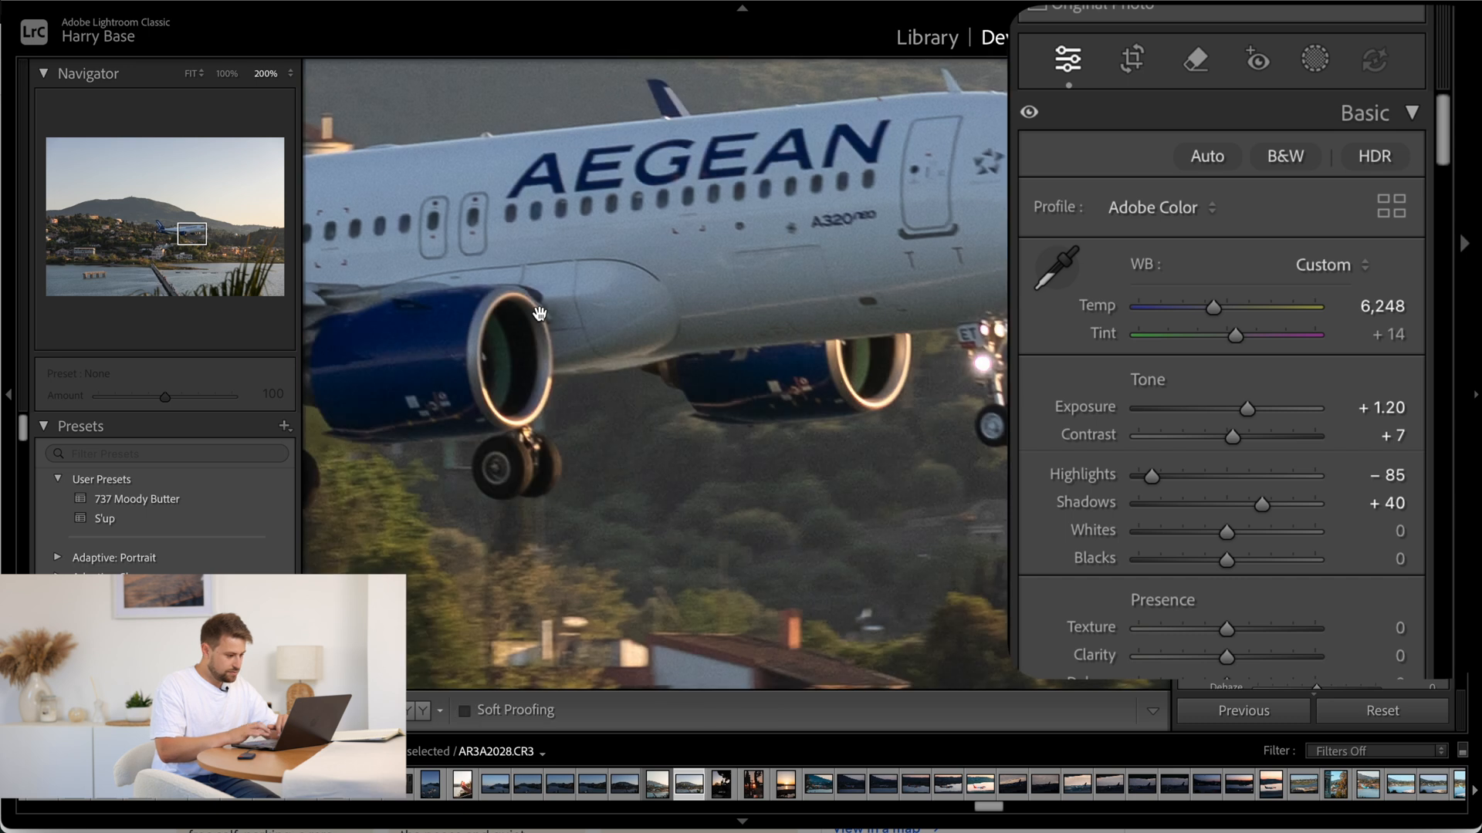
click(548, 417)
click(549, 483)
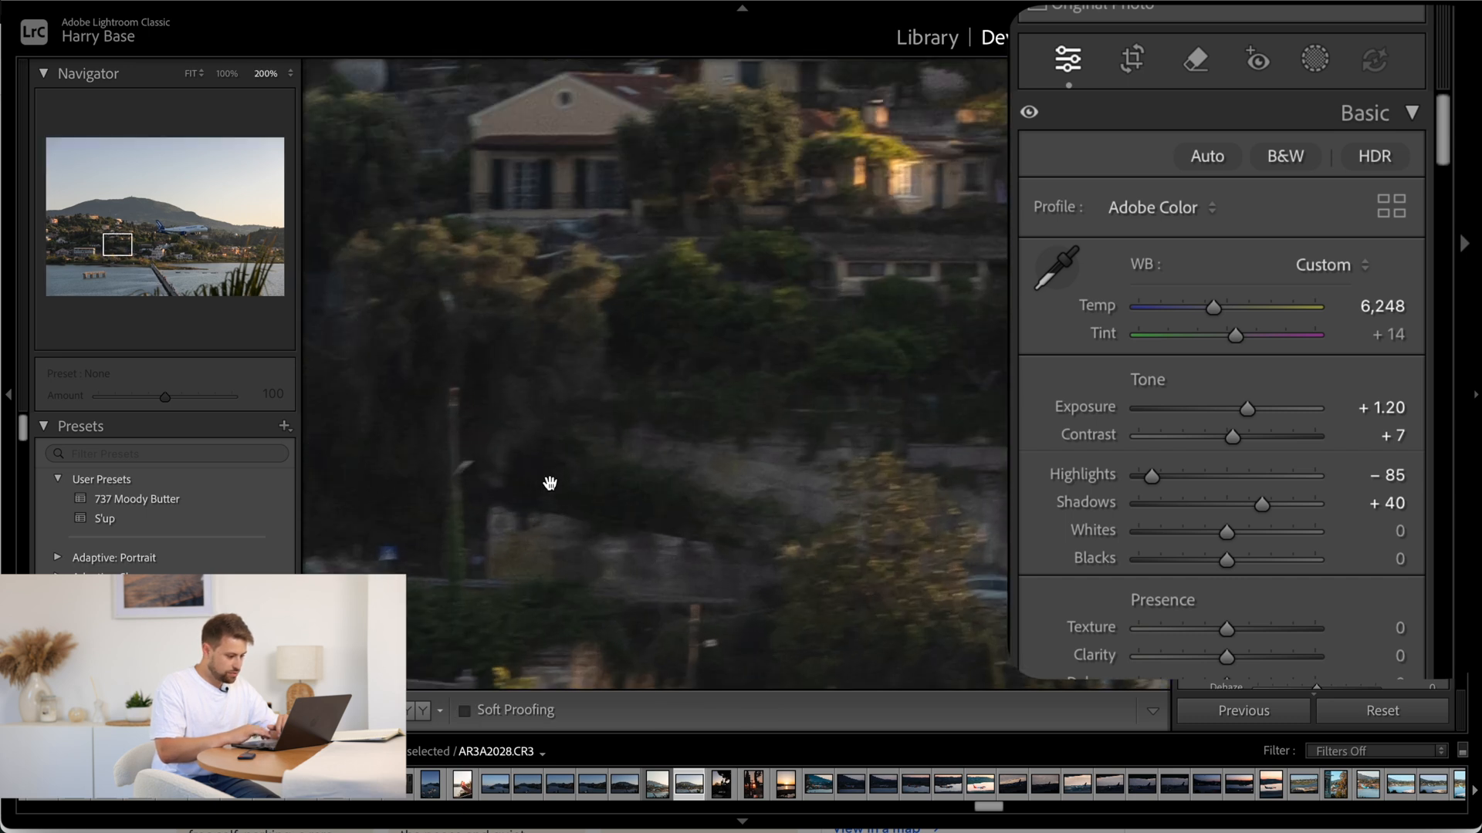
key(backslash)
key(backslash)
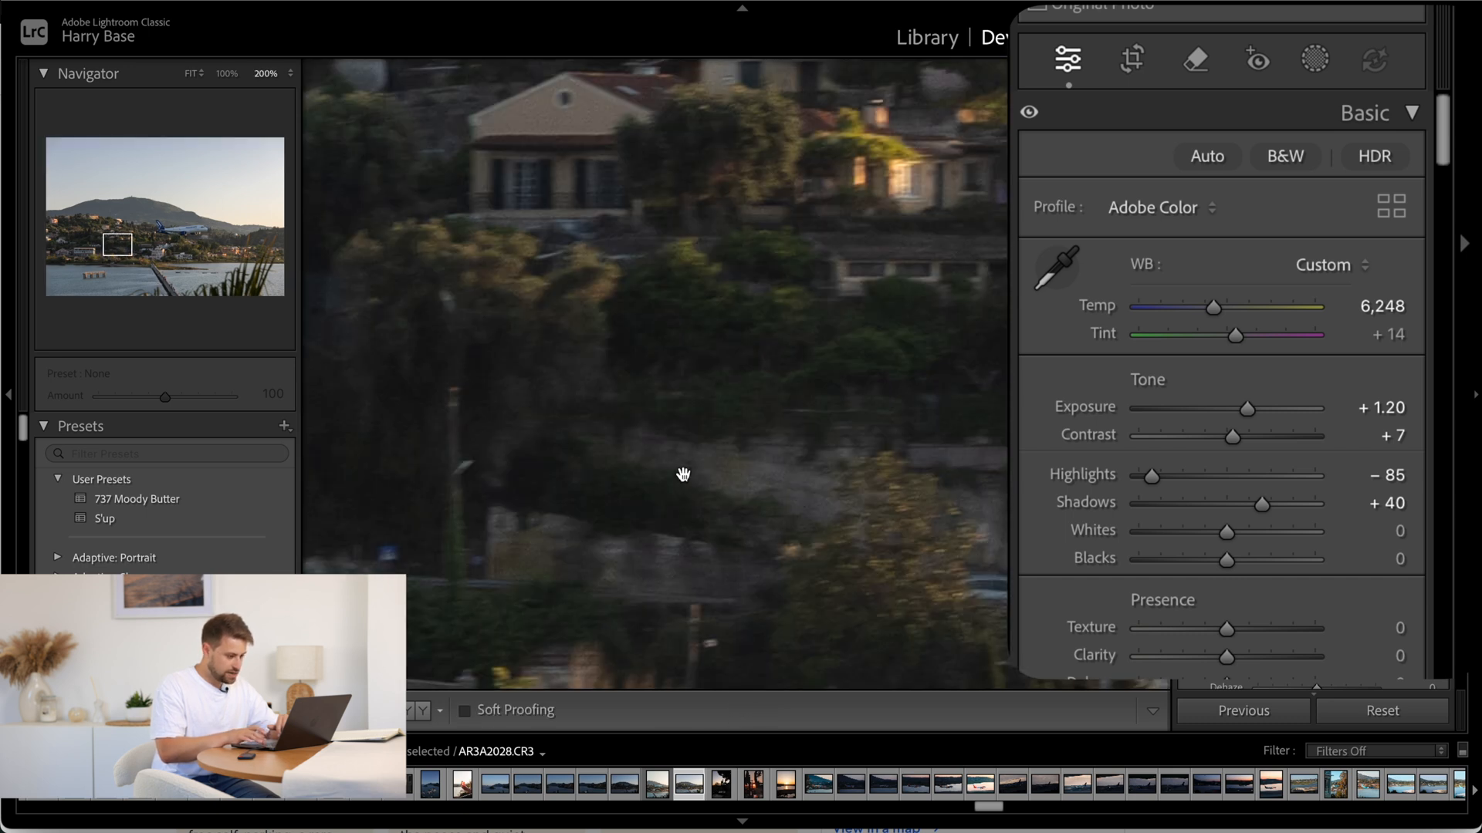
key(backslash)
key(backslash)
key(backslash)
key(backslash)
click(812, 325)
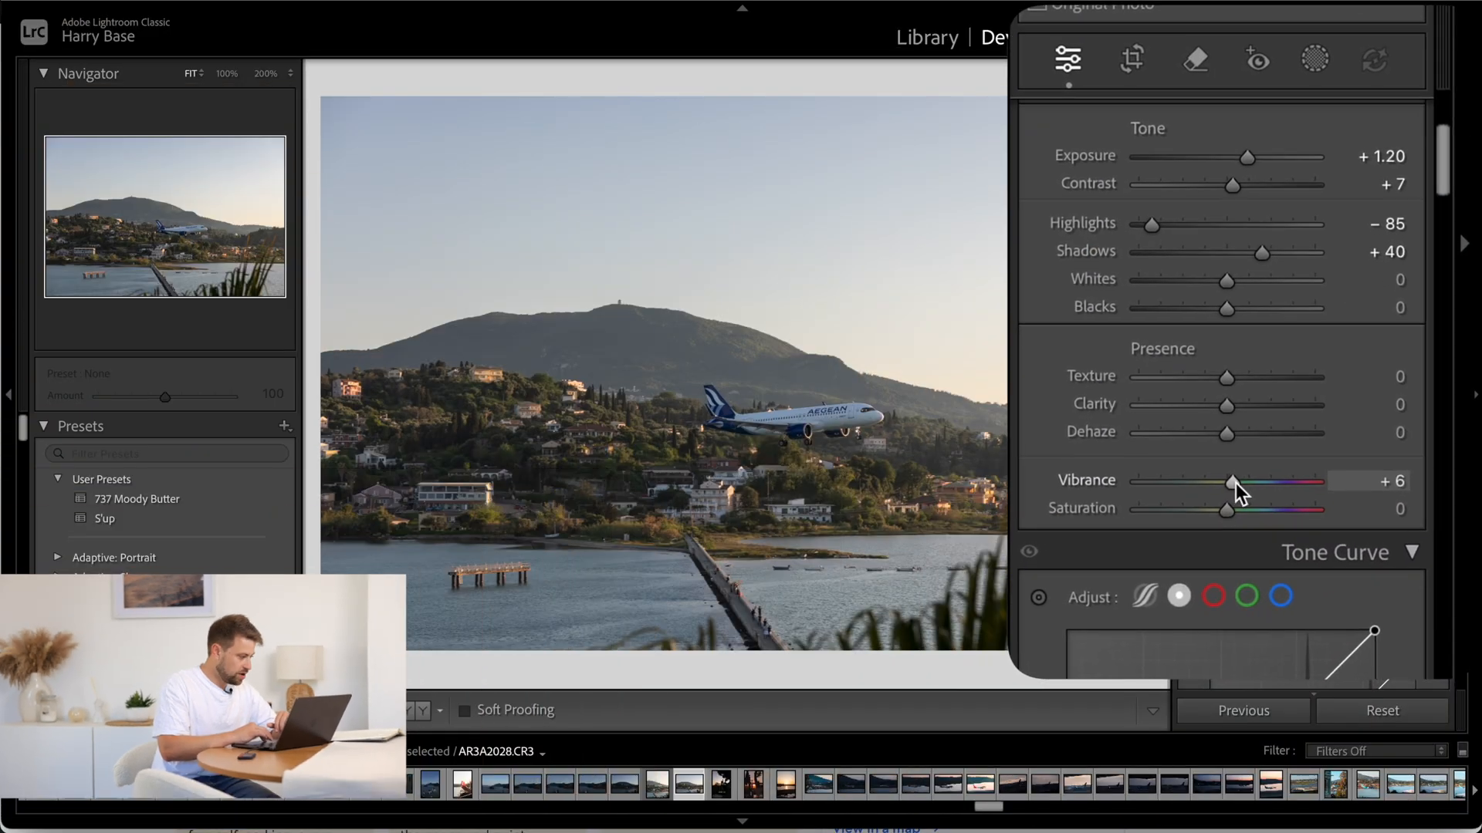
Set Vibrance to +5 and Saturation to −6, comparing the colours with the unedited photo
drag(1235, 483, 1235, 482)
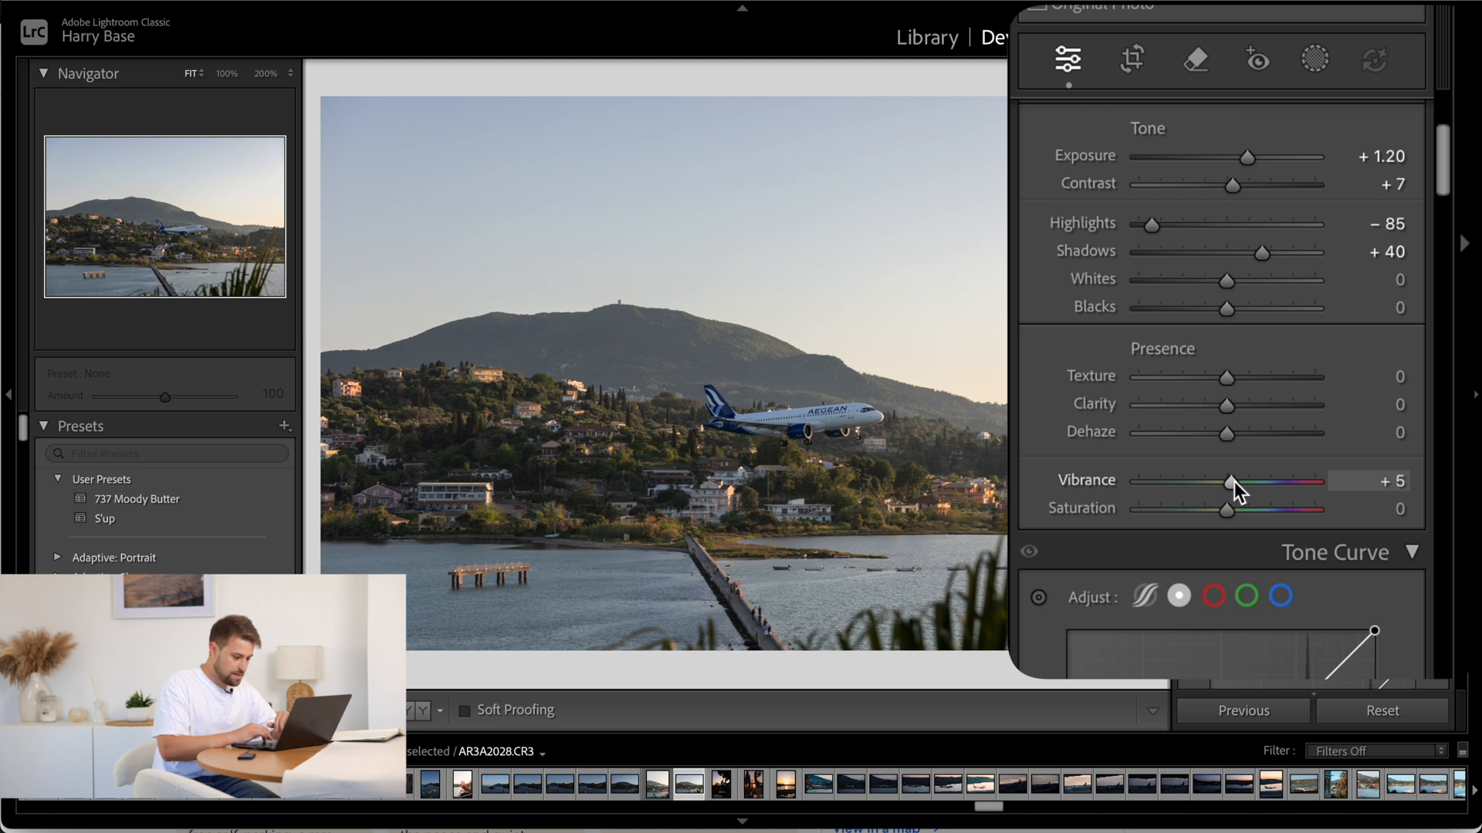
drag(1228, 511, 1224, 511)
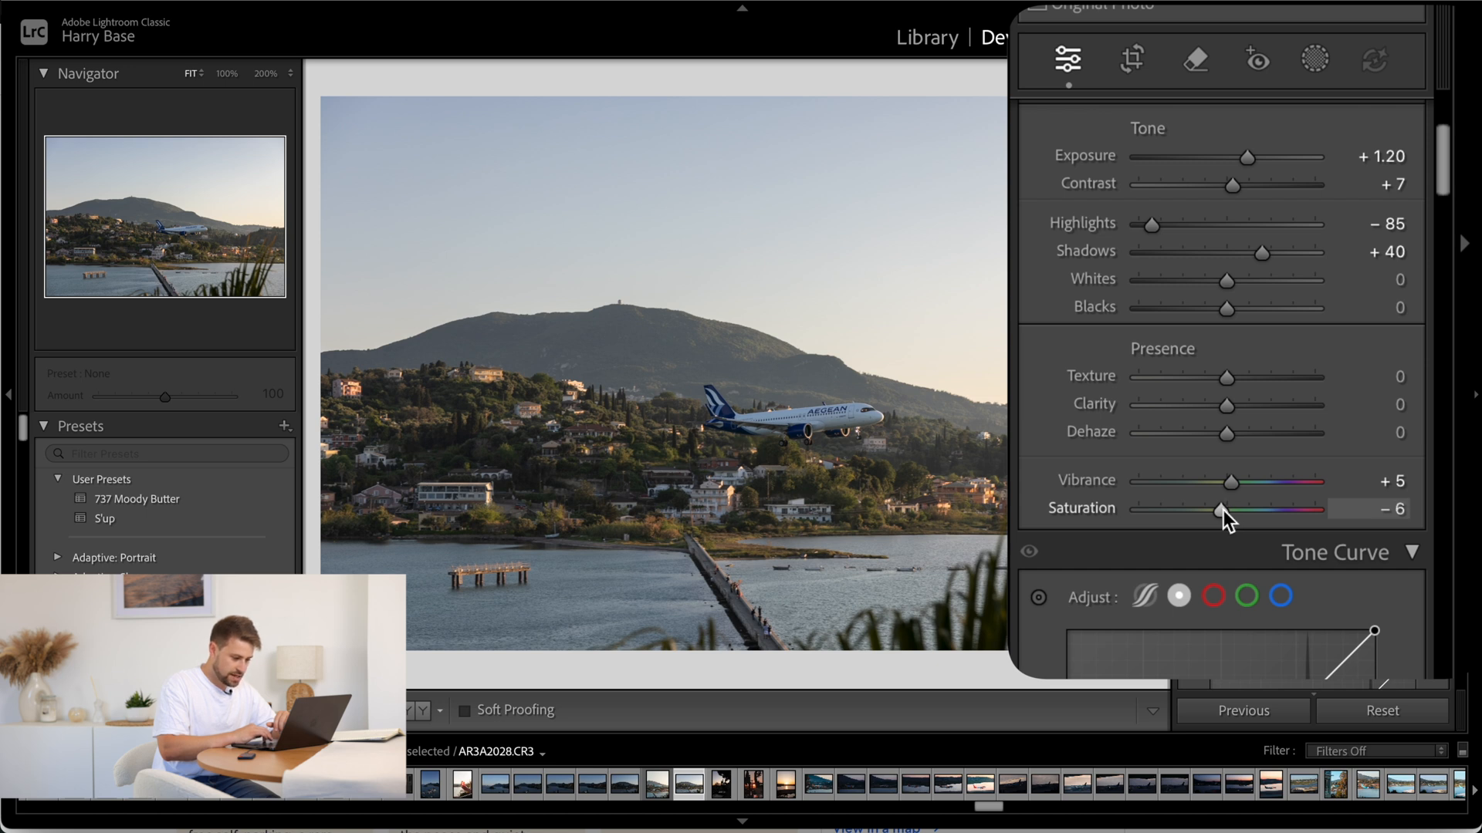
key(backslash)
key(backslash)
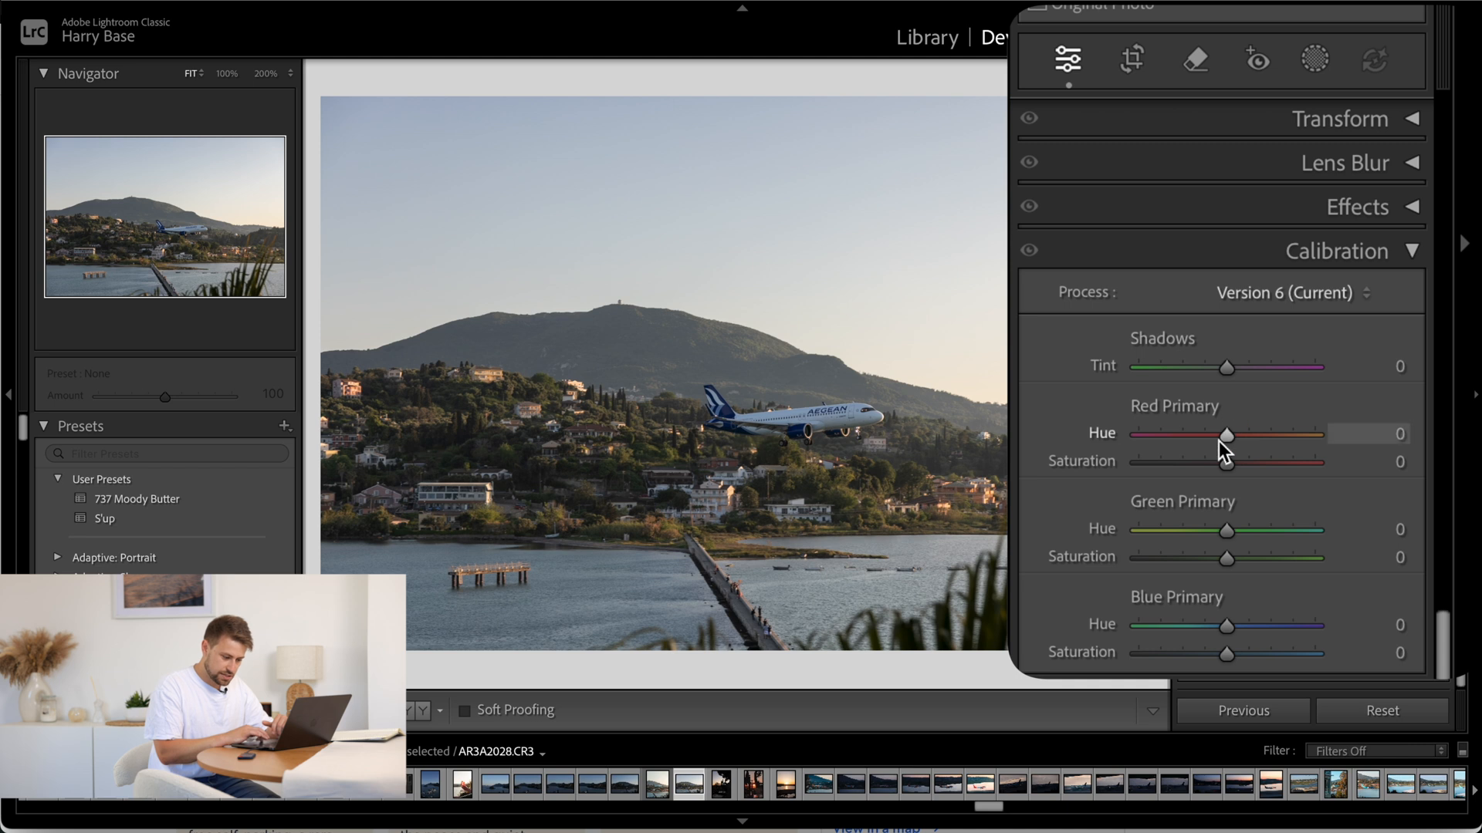
Set the Calibration hues to −24 for Red Primary, +19 for Green Primary and −25 for Blue Primary
drag(1221, 438, 1201, 435)
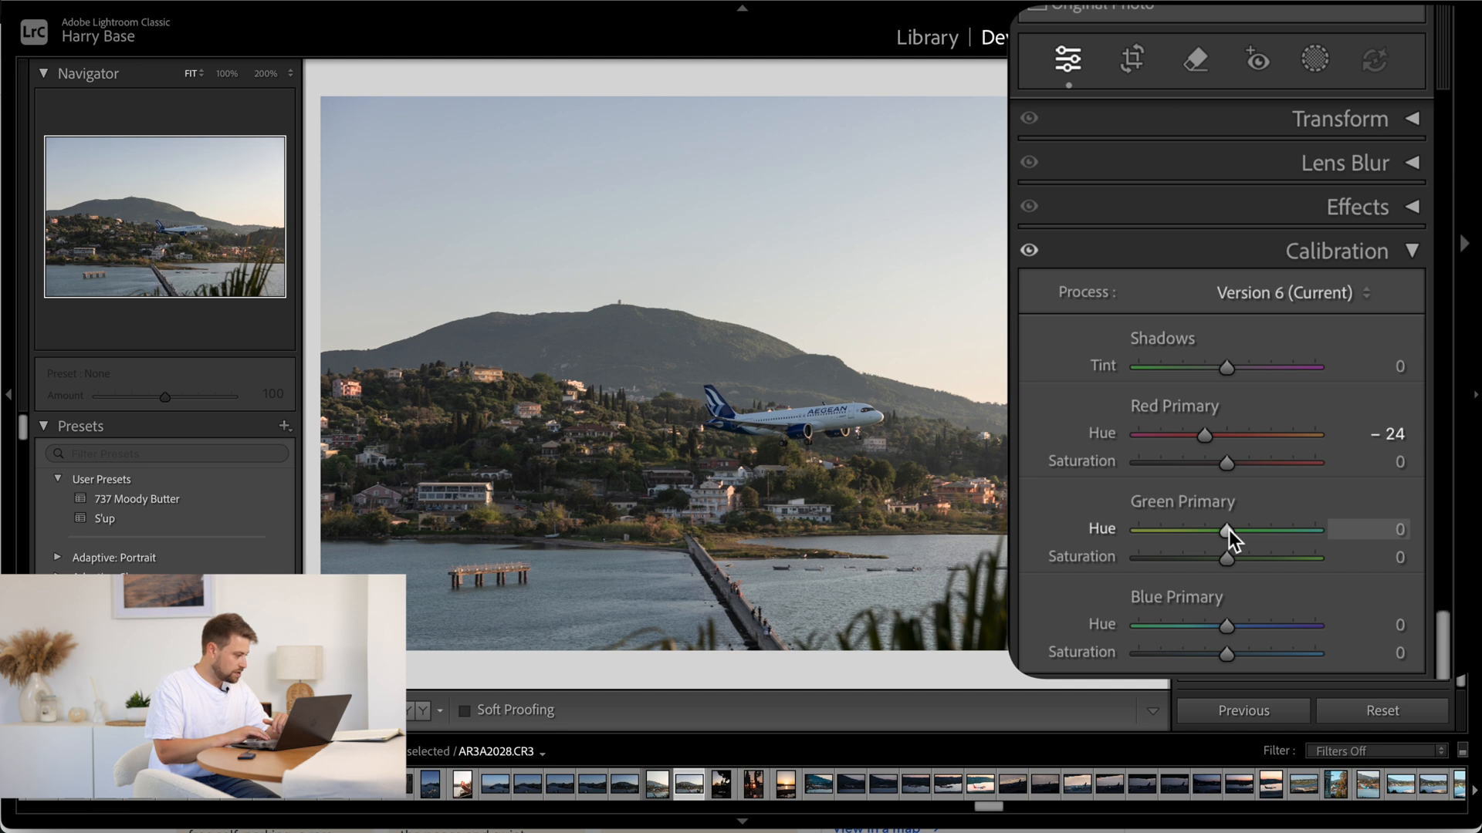
drag(1227, 531, 1244, 531)
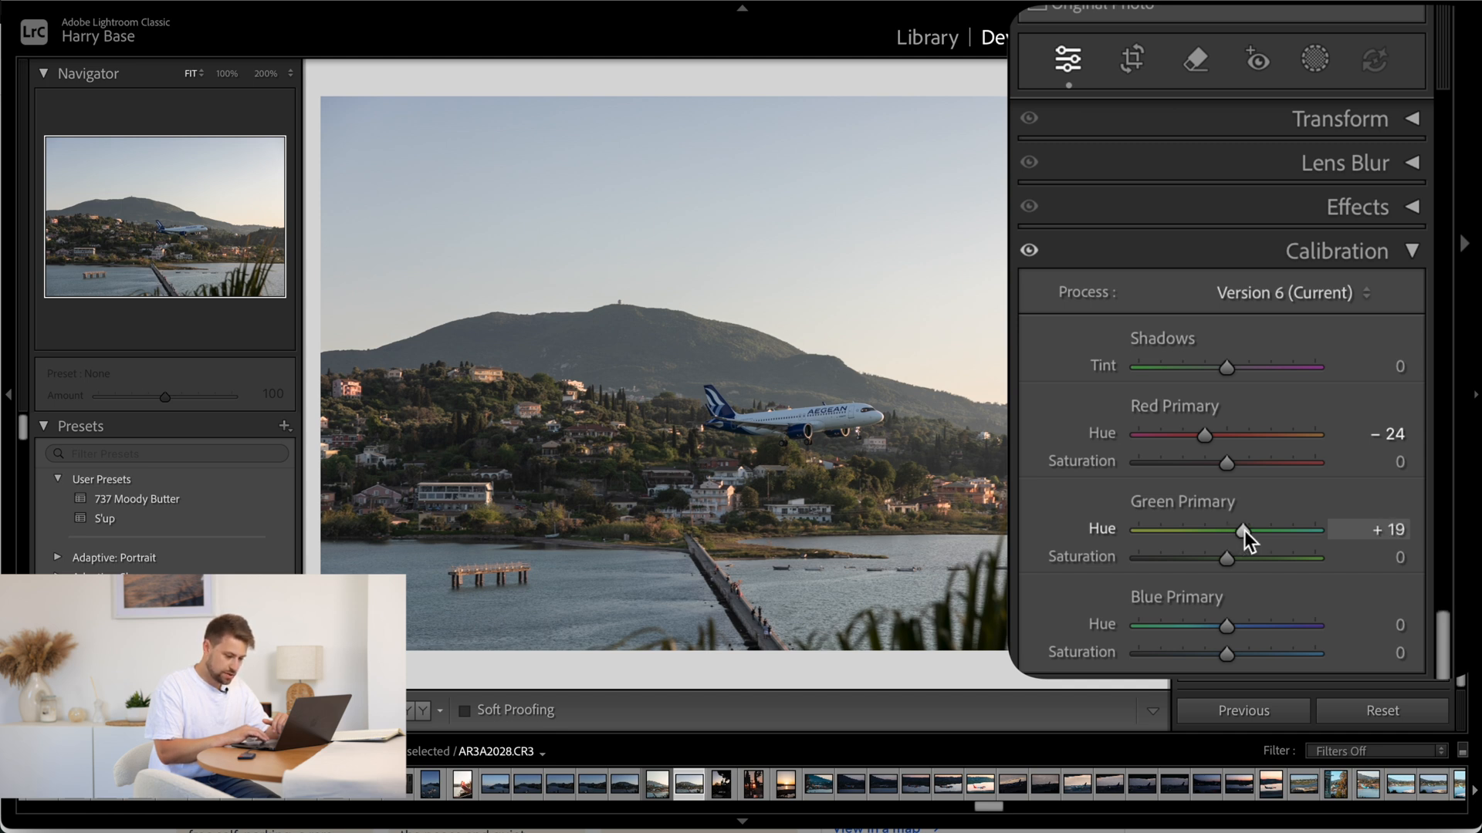
key(backslash)
key(backslash)
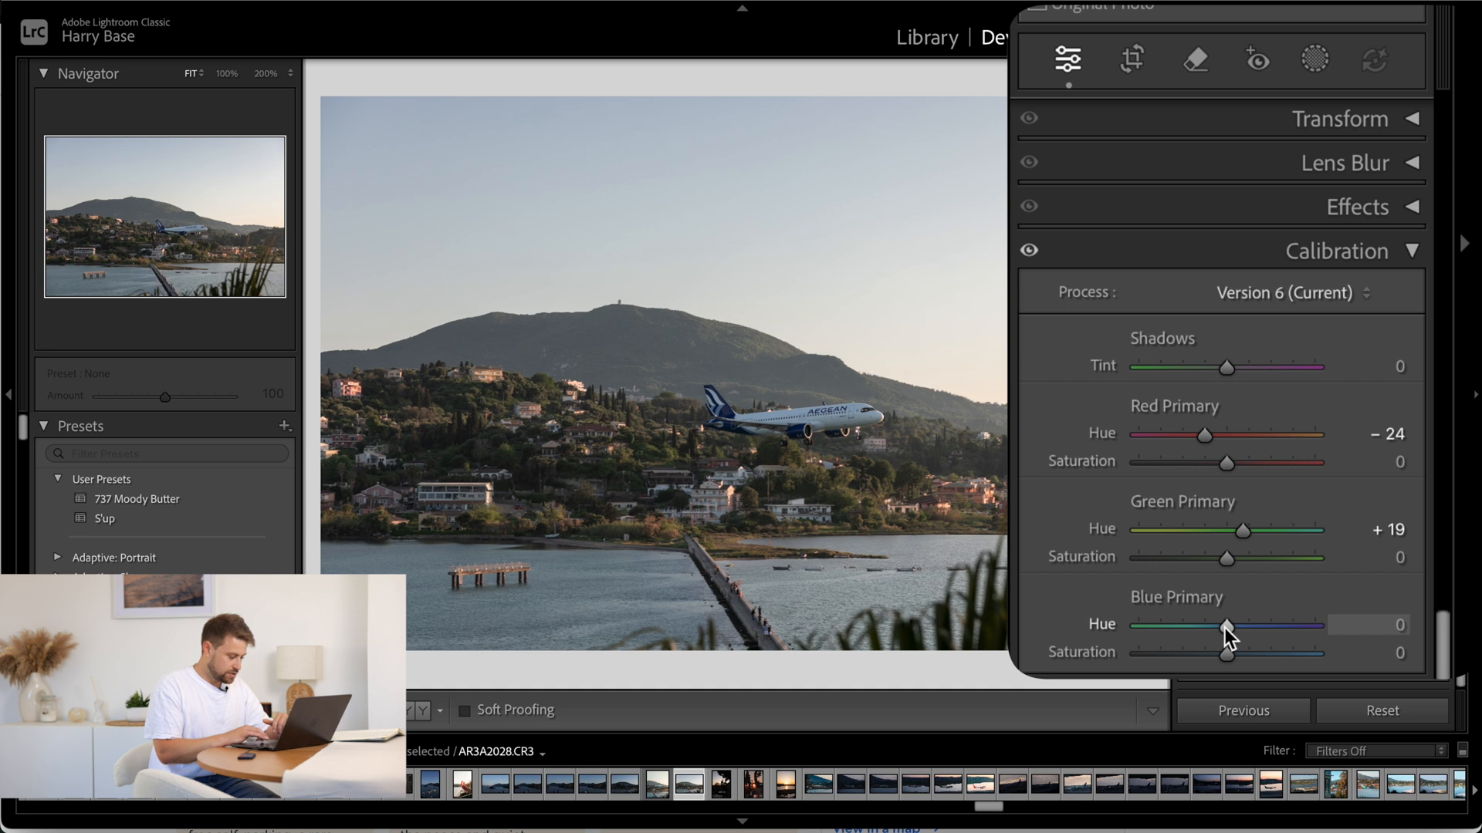
mouse_move(1224, 627)
mouse_down()
mouse_move(1124, 618)
mouse_move(1304, 639)
mouse_move(1118, 625)
mouse_move(1271, 627)
mouse_move(1191, 654)
mouse_move(1067, 651)
mouse_move(1331, 688)
mouse_move(1160, 650)
mouse_move(1193, 651)
mouse_move(1182, 645)
mouse_move(1083, 637)
mouse_move(1202, 631)
mouse_up()
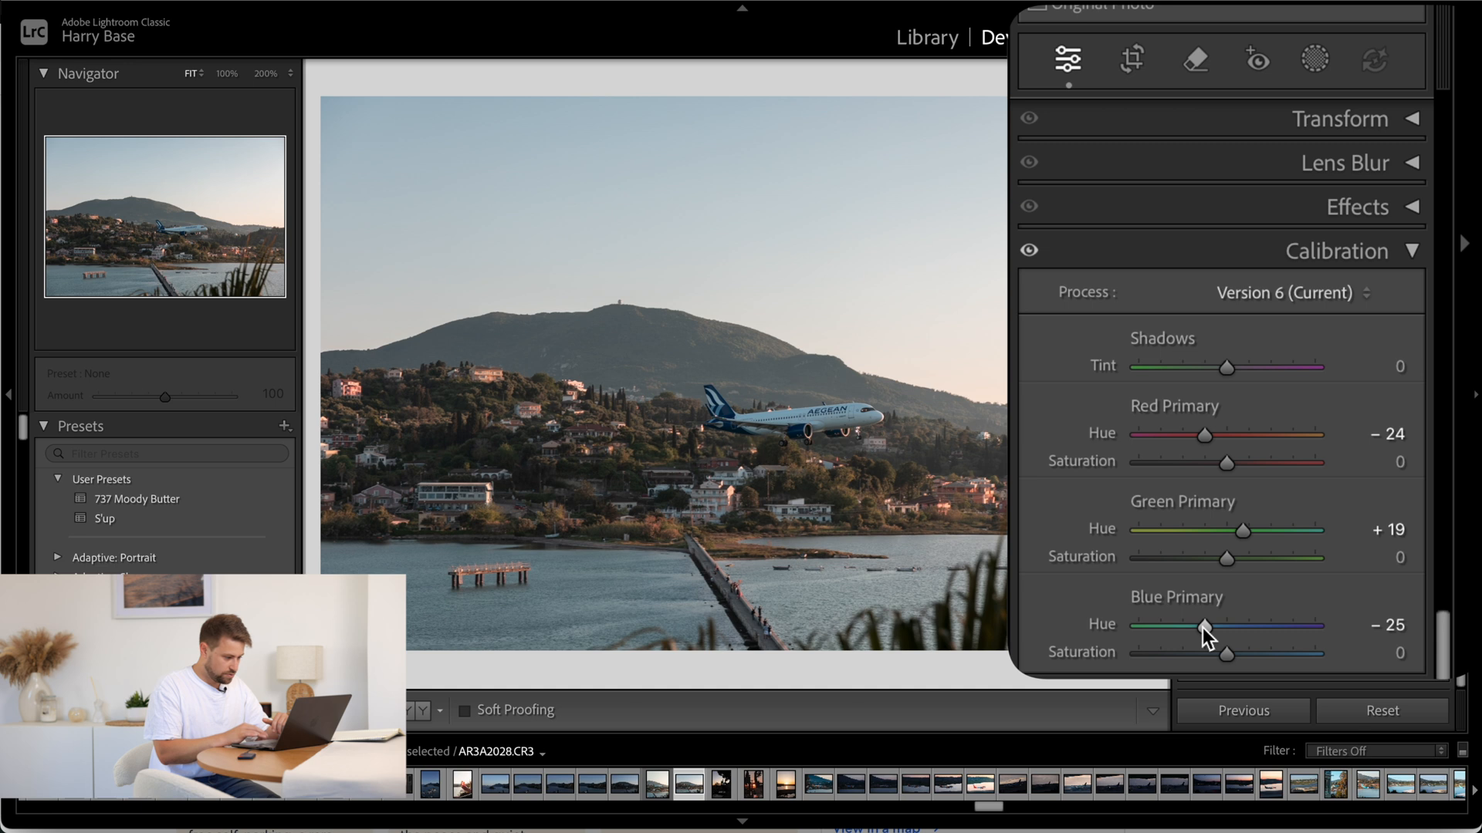
Compare the colour-calibrated photo repeatedly with its unedited version
key(backslash)
key(backslash)
key(backslash)
key(backslash)
key(backslash)
key(backslash)
key(backslash)
key(backslash)
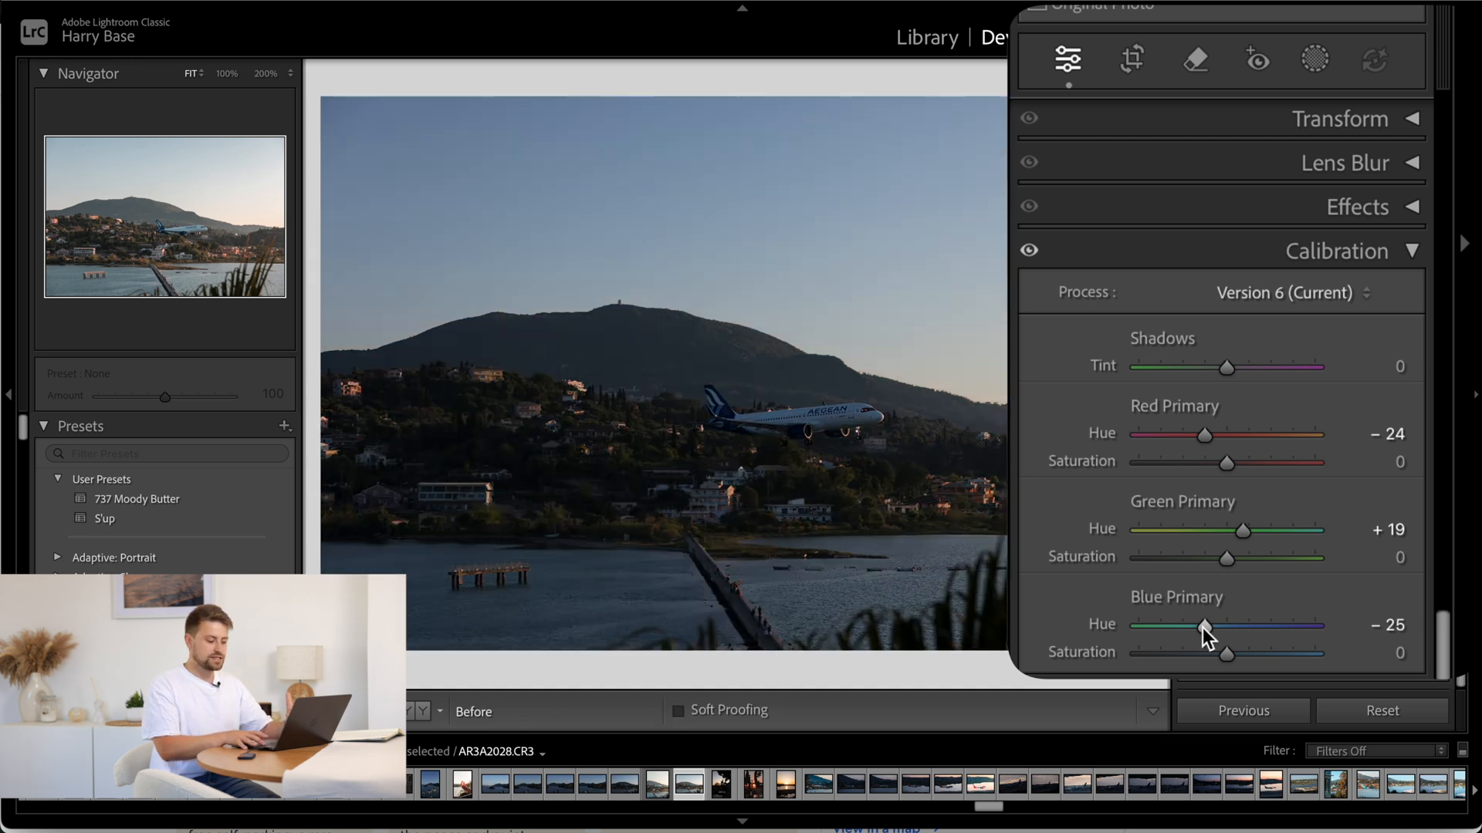
key(backslash)
key(backslash)
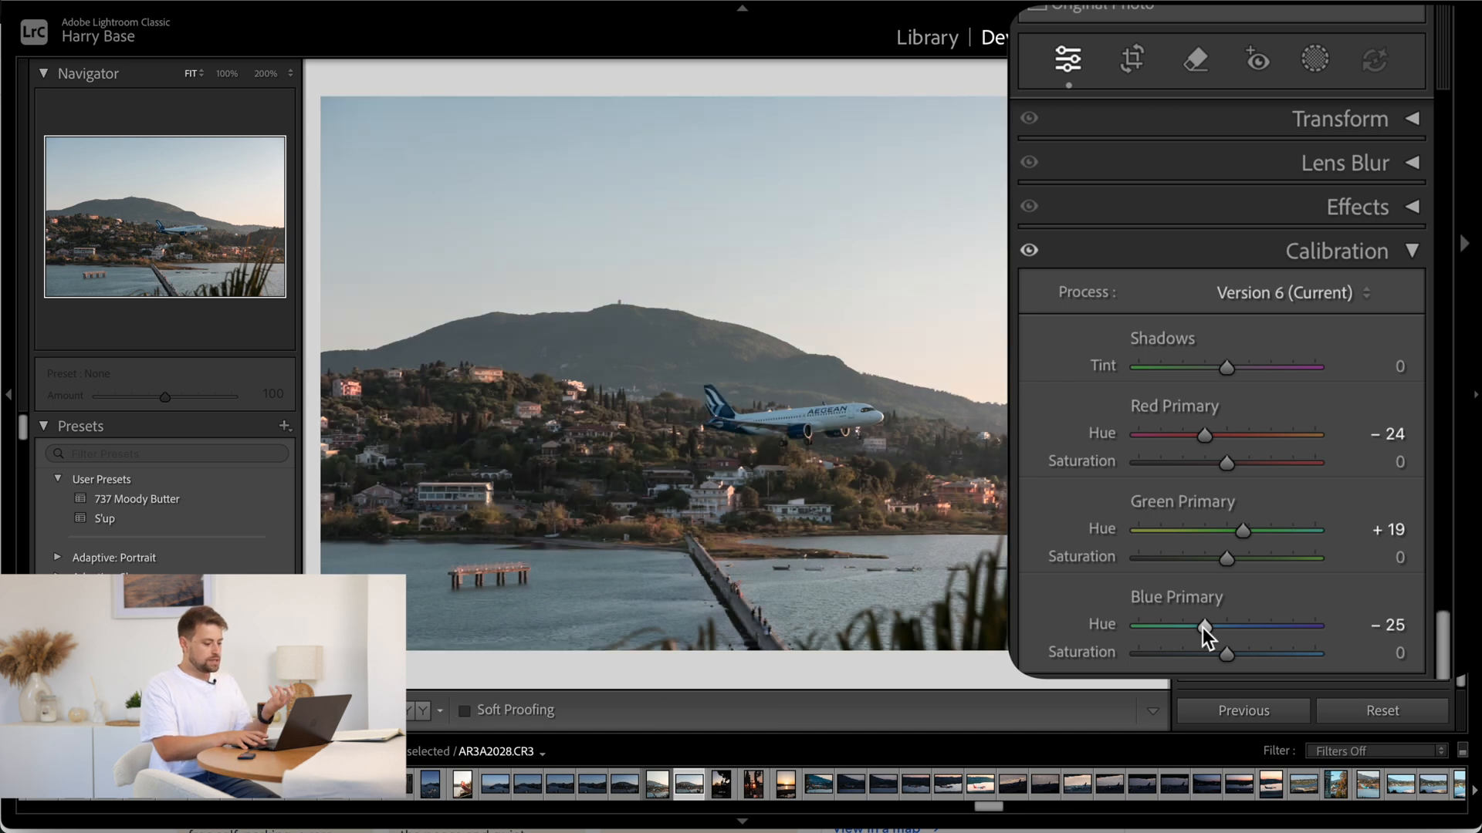
key(backslash)
key(backslash)
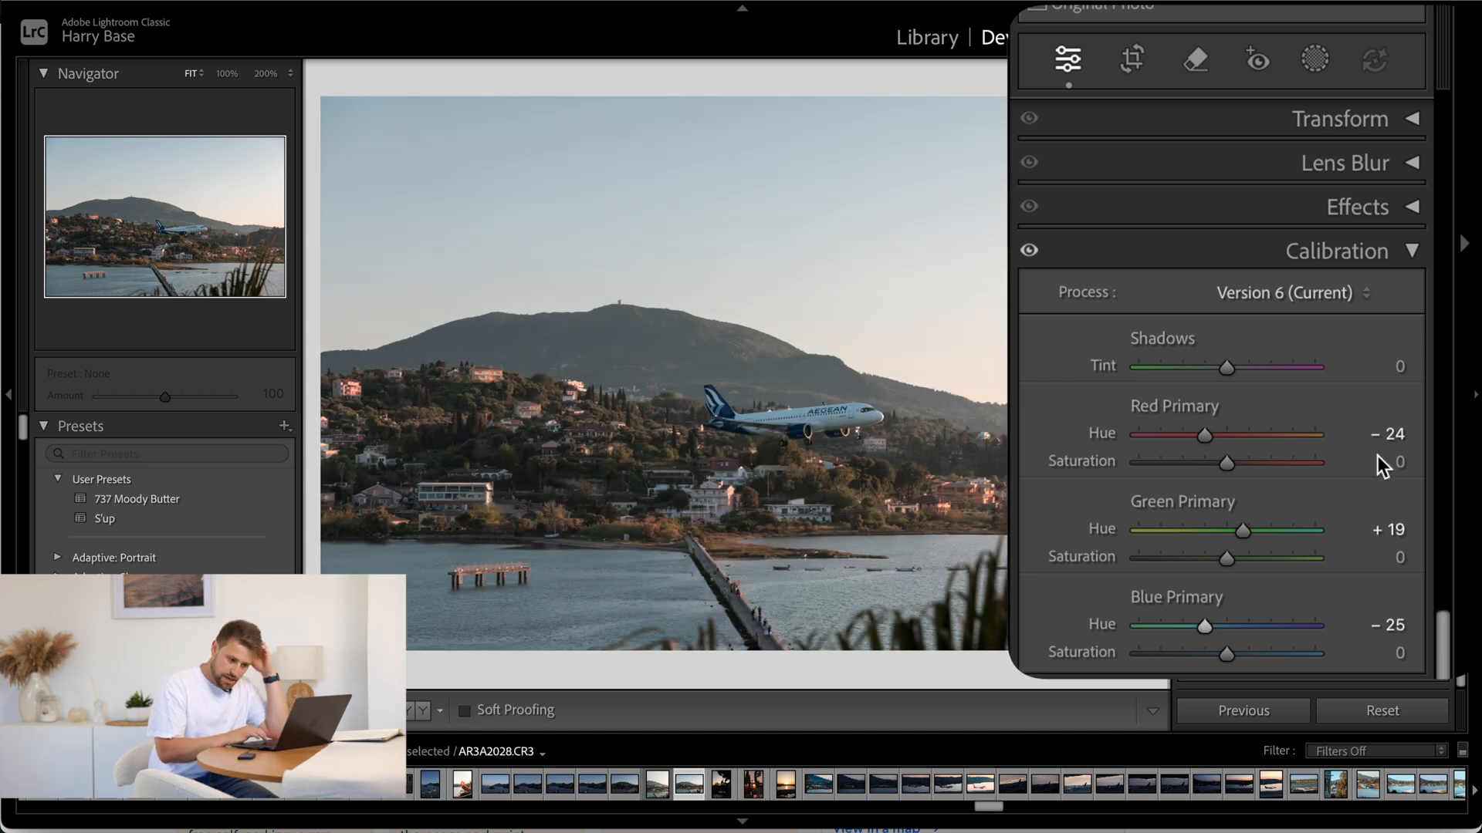
Add midtone, shadow and highlight points on the diagonal of the Tone Curve, with the midtone at 131 and the highlight at 216
scroll(1377, 460, up, 15)
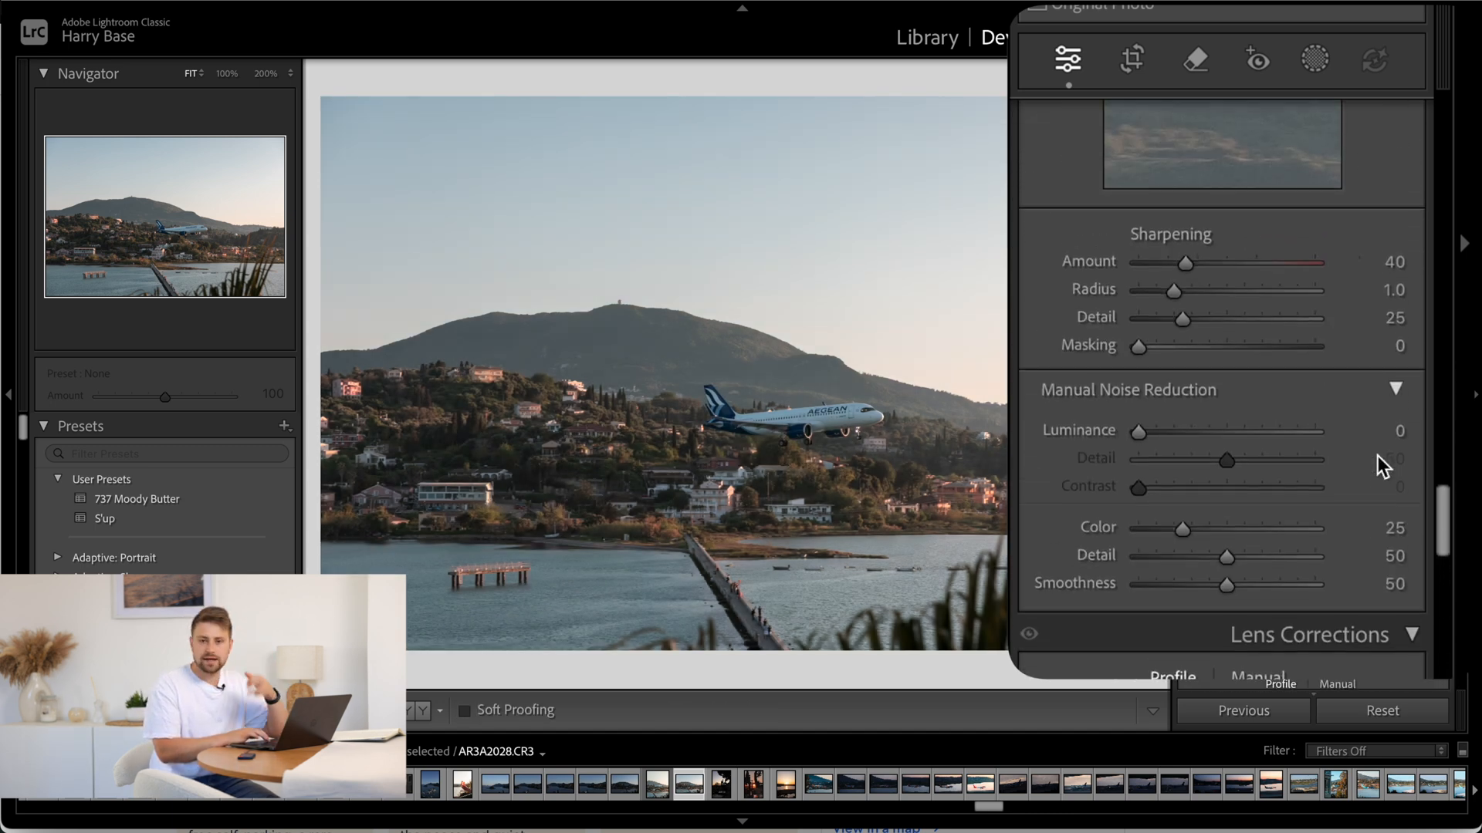
scroll(1377, 457, up, 12)
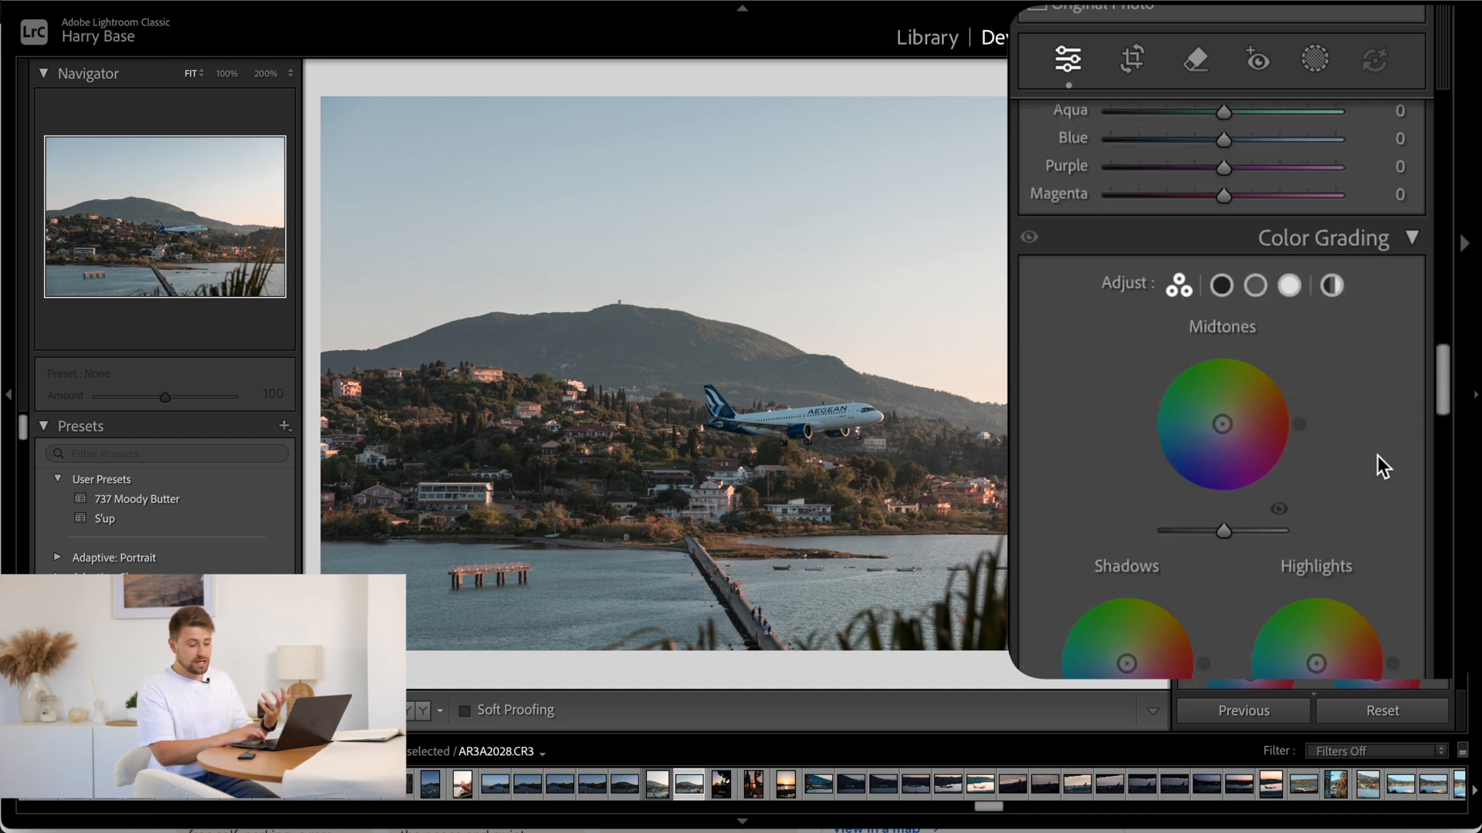
scroll(1377, 467, up, 12)
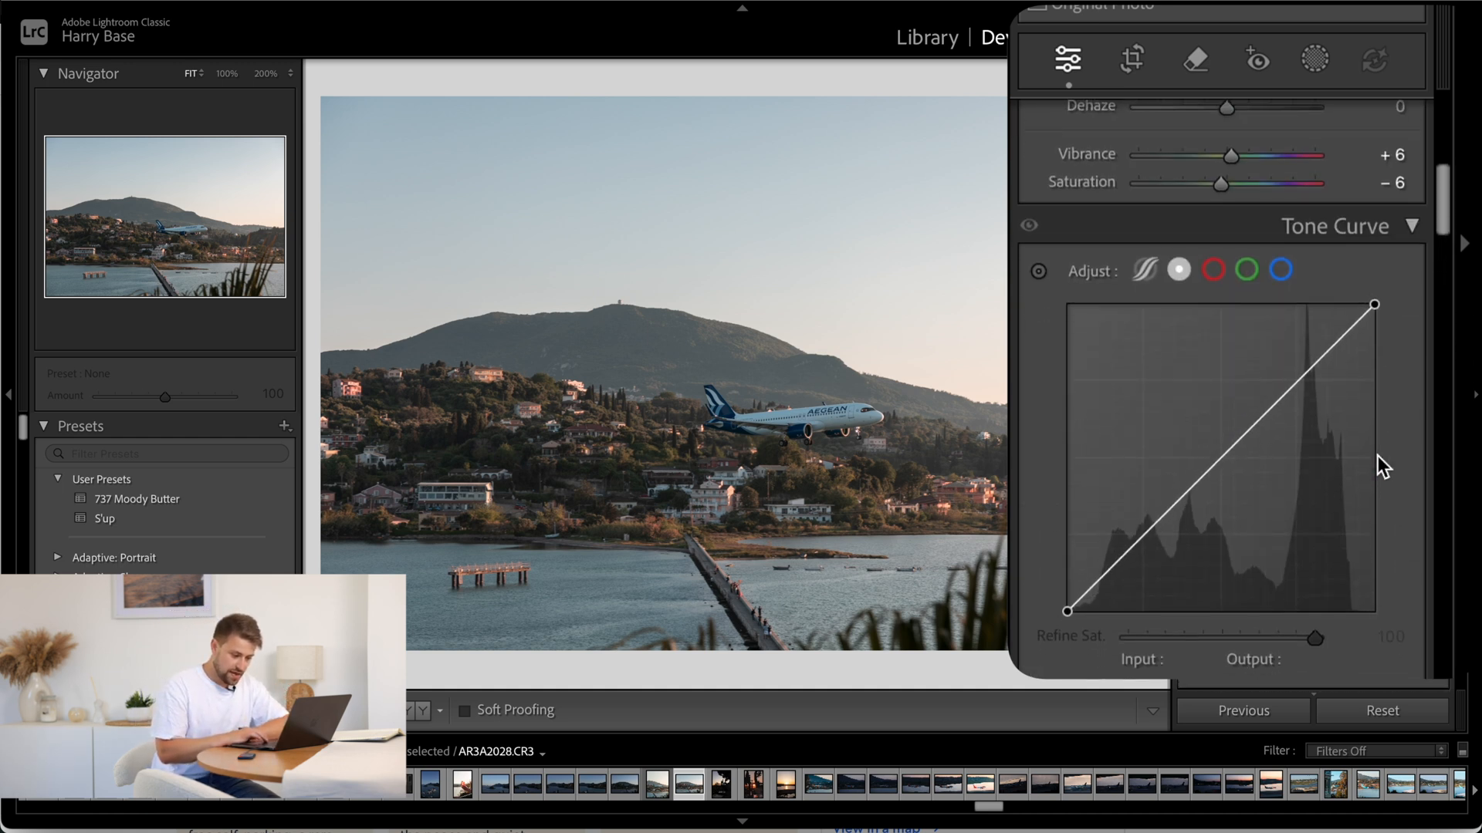
scroll(1378, 456, down, 2)
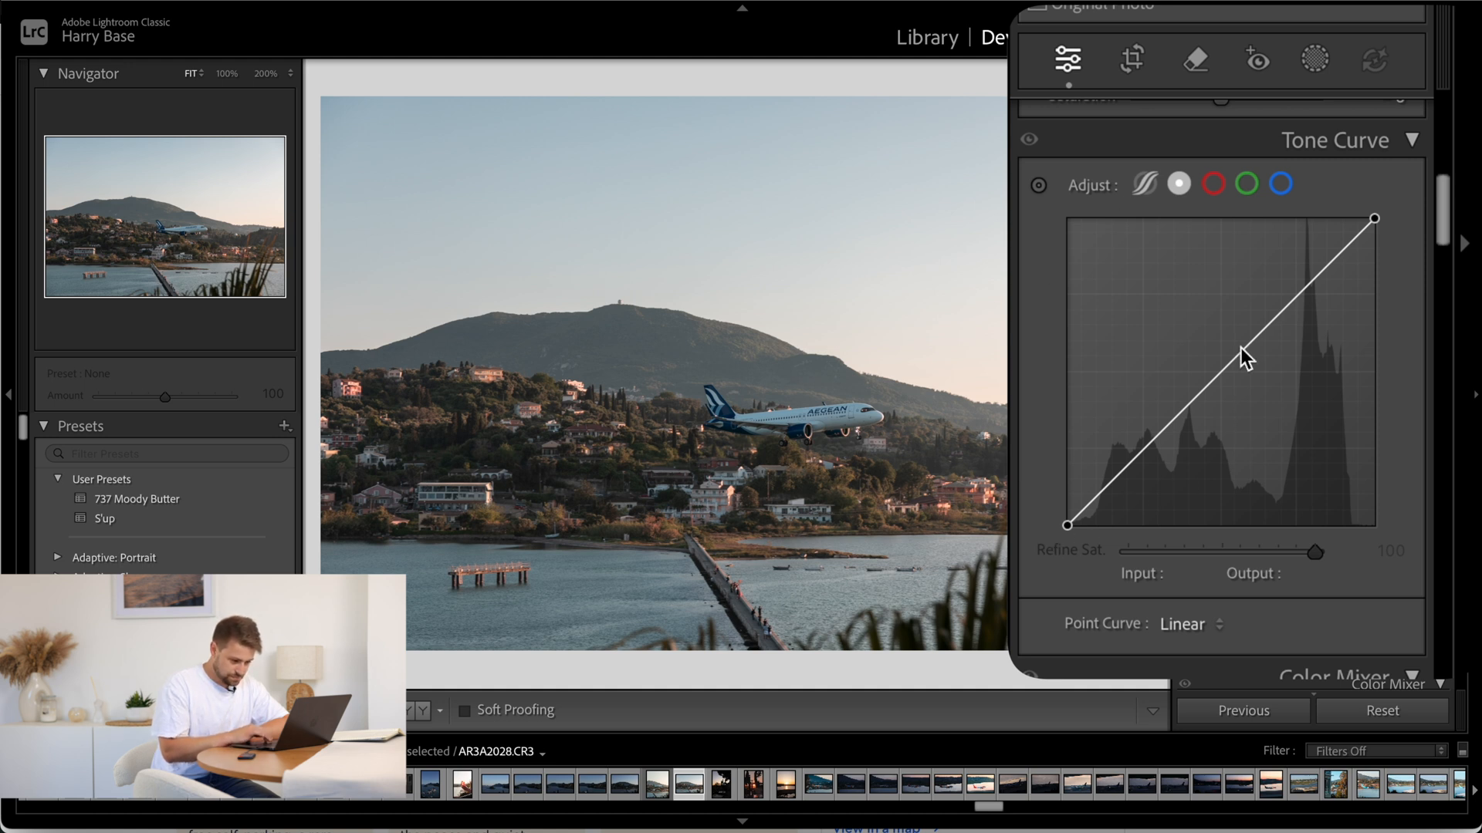
click(1225, 370)
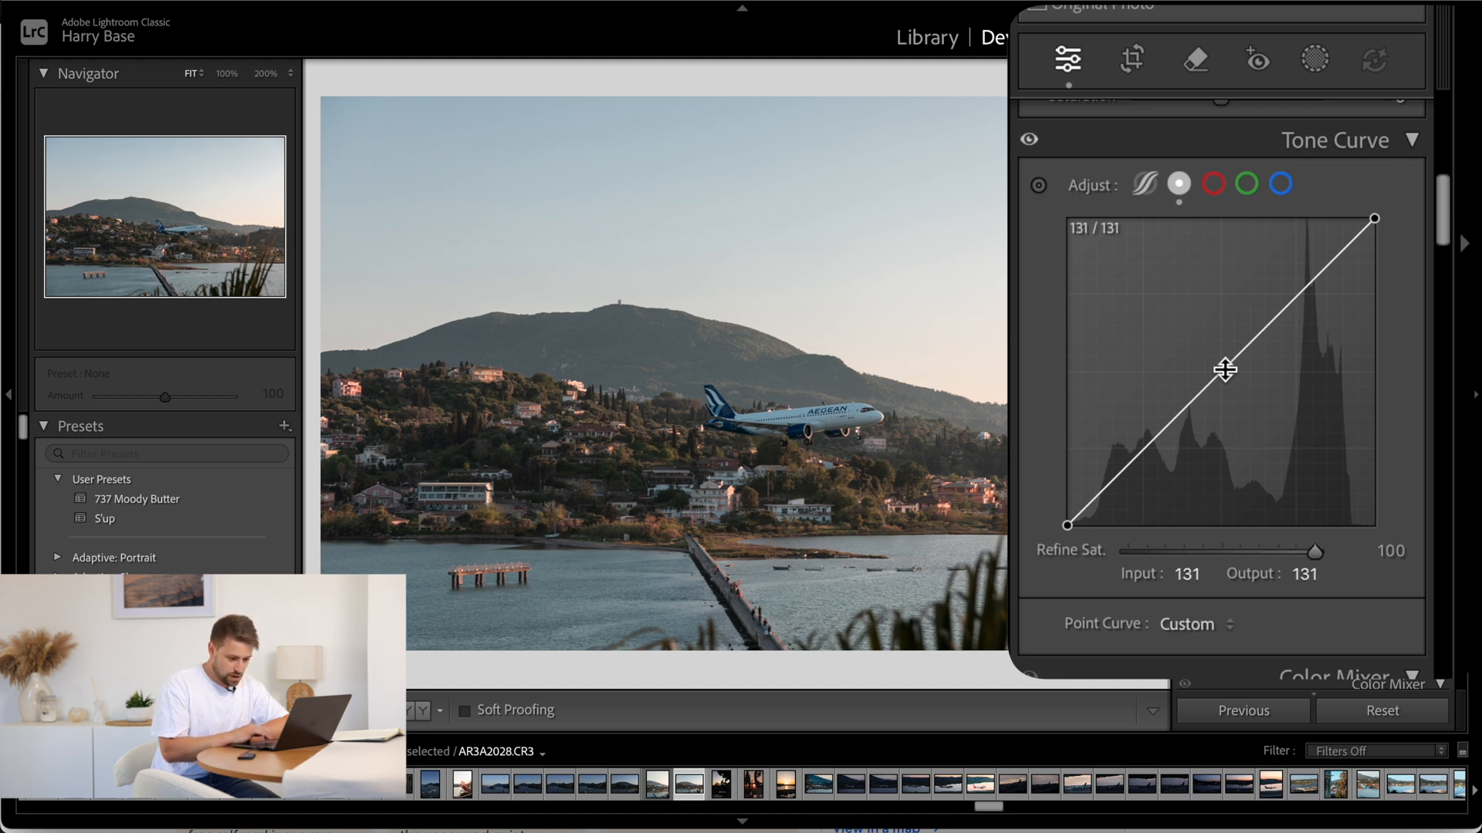
click(1109, 486)
click(1329, 266)
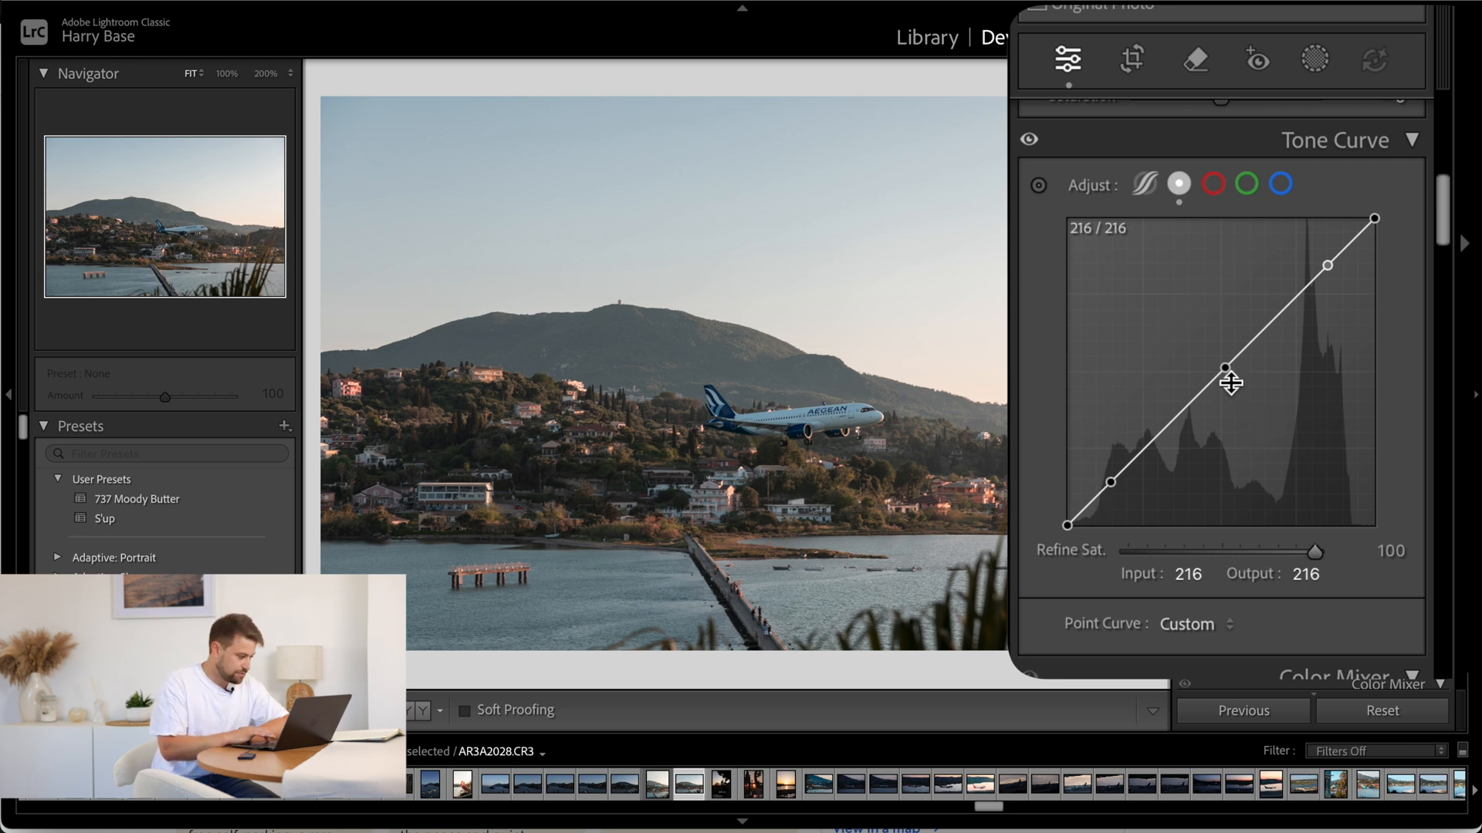
Shape the Tone Curve by moving the midtone point to 126/143, the highlight point to 218/216 and the shadow point to 28/41
drag(1224, 368, 1219, 353)
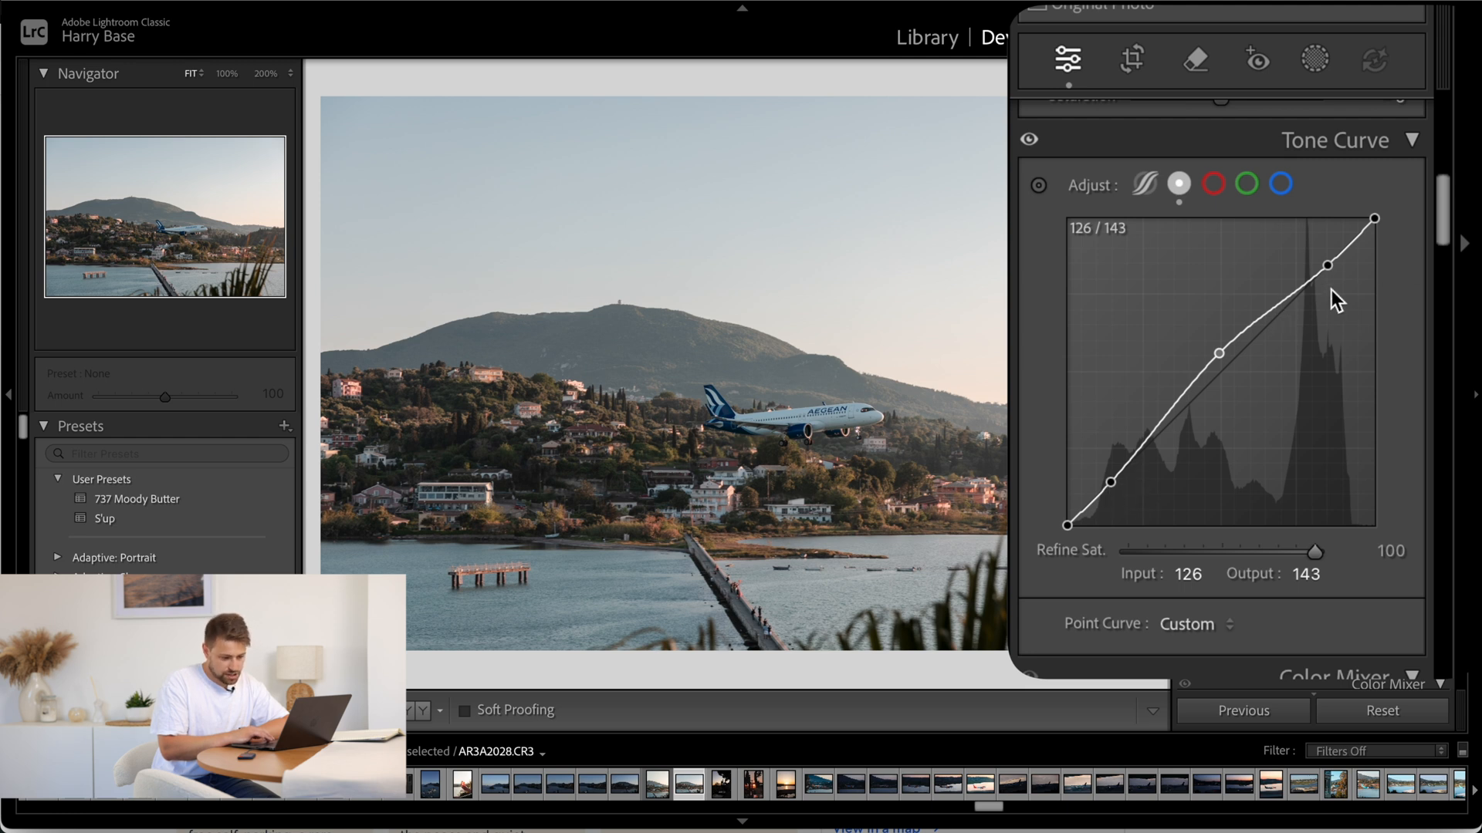
drag(1328, 266, 1330, 276)
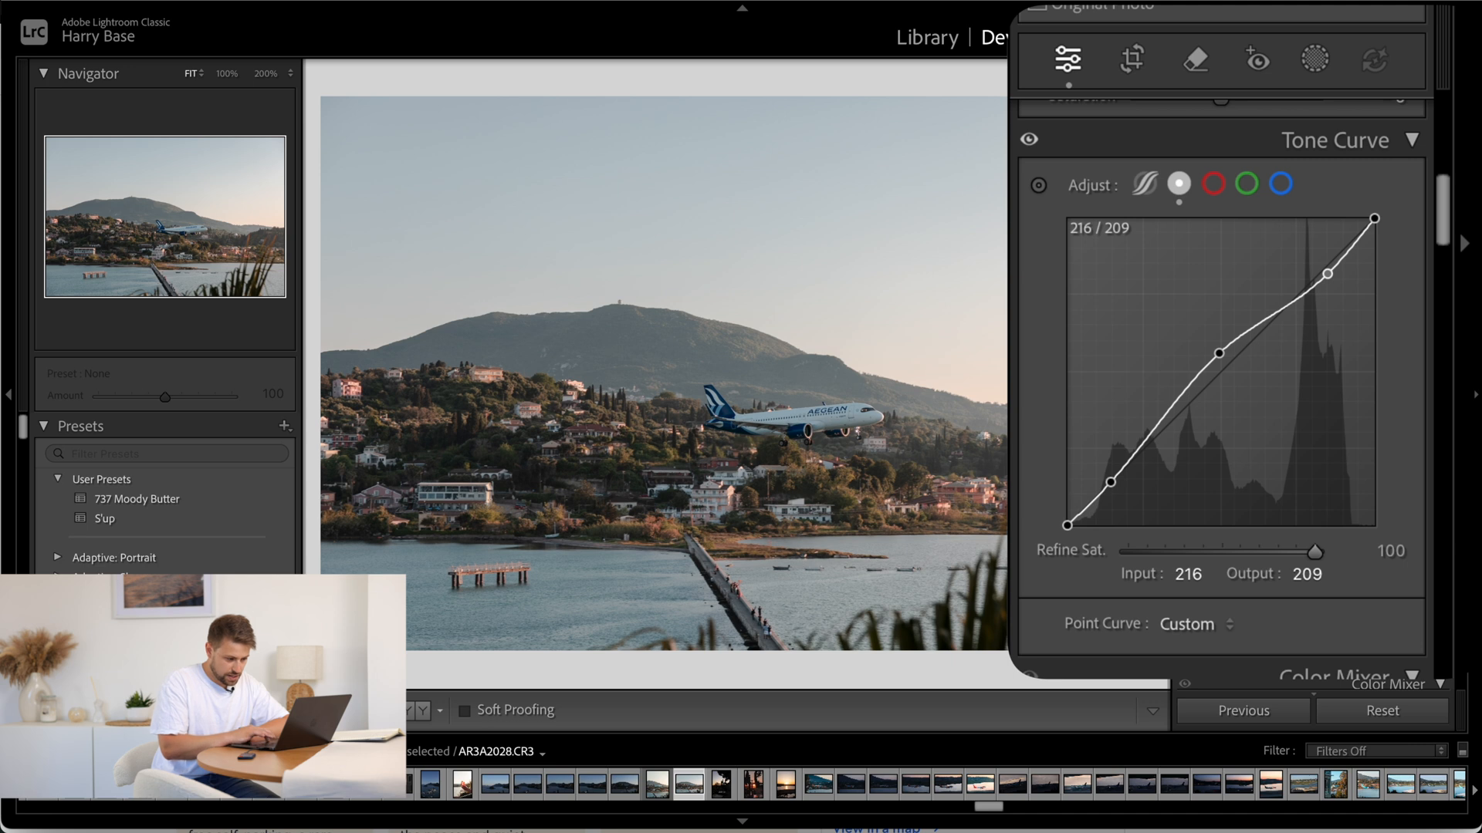
drag(1332, 276, 1333, 264)
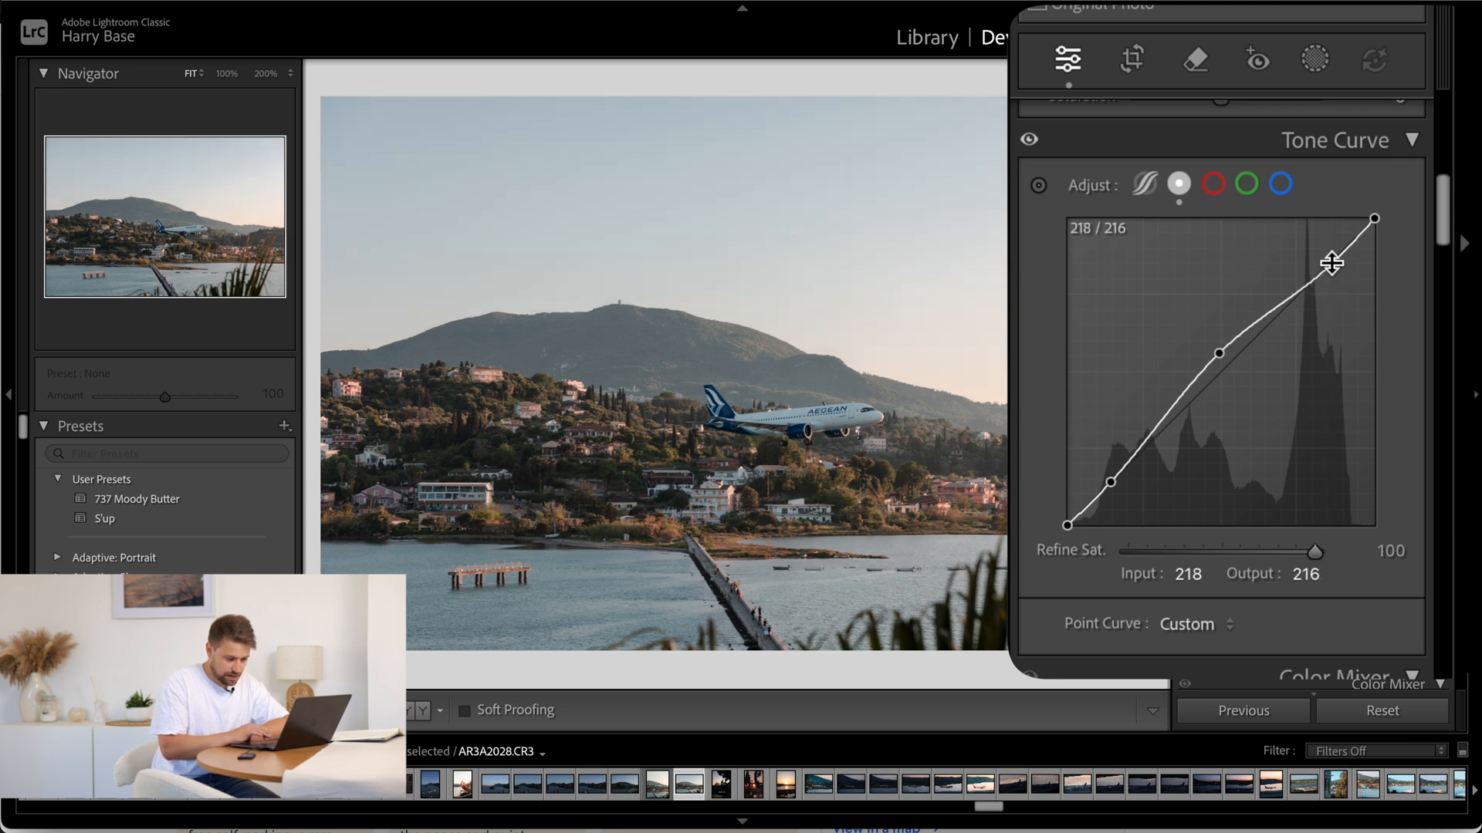
drag(1112, 487, 1097, 473)
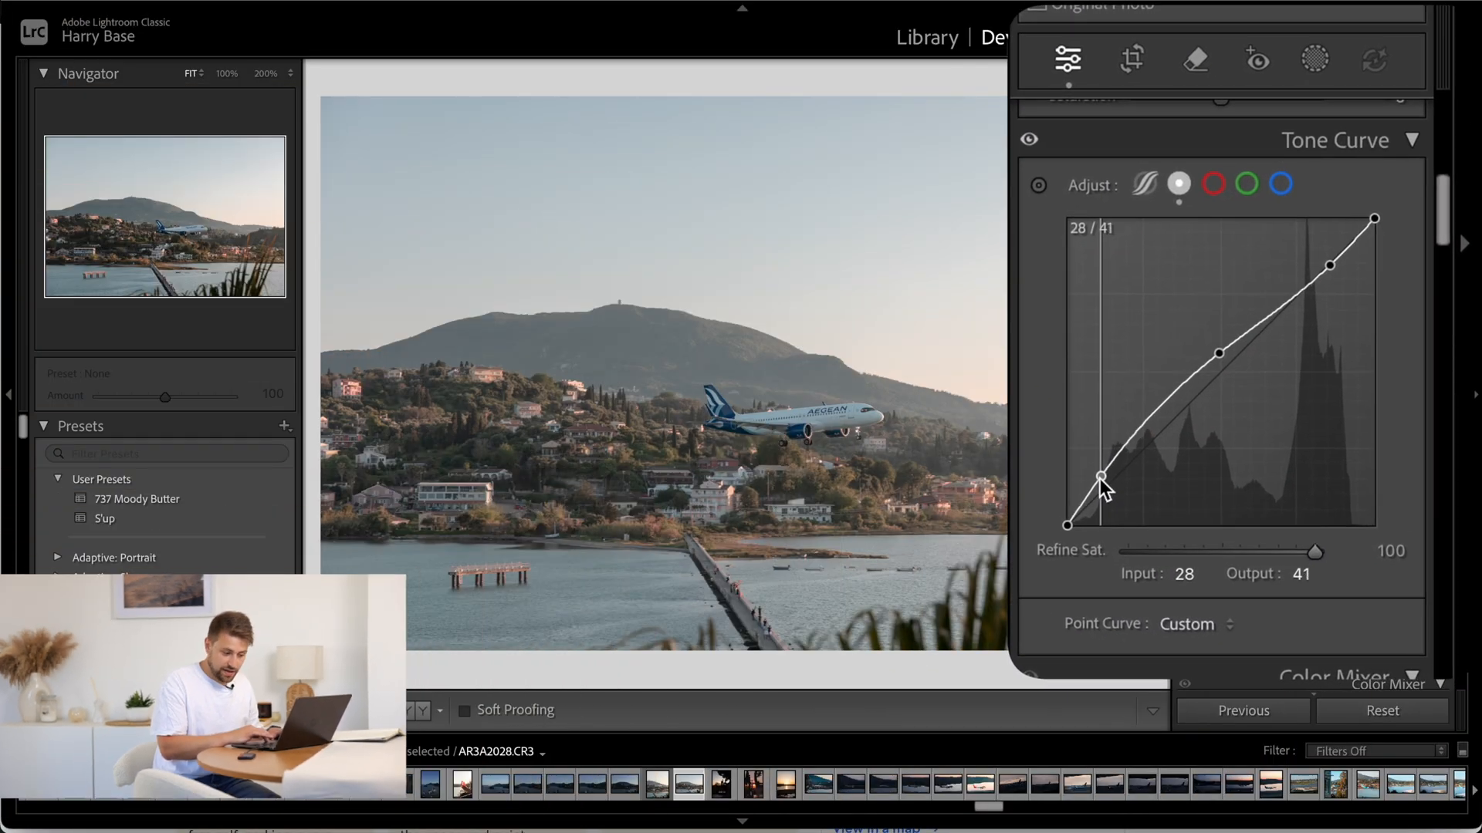
Move the Tone Curve's shadow point to 35/34 and add a midtone point at 124/123 on the Blue channel curve
drag(1101, 479, 1108, 488)
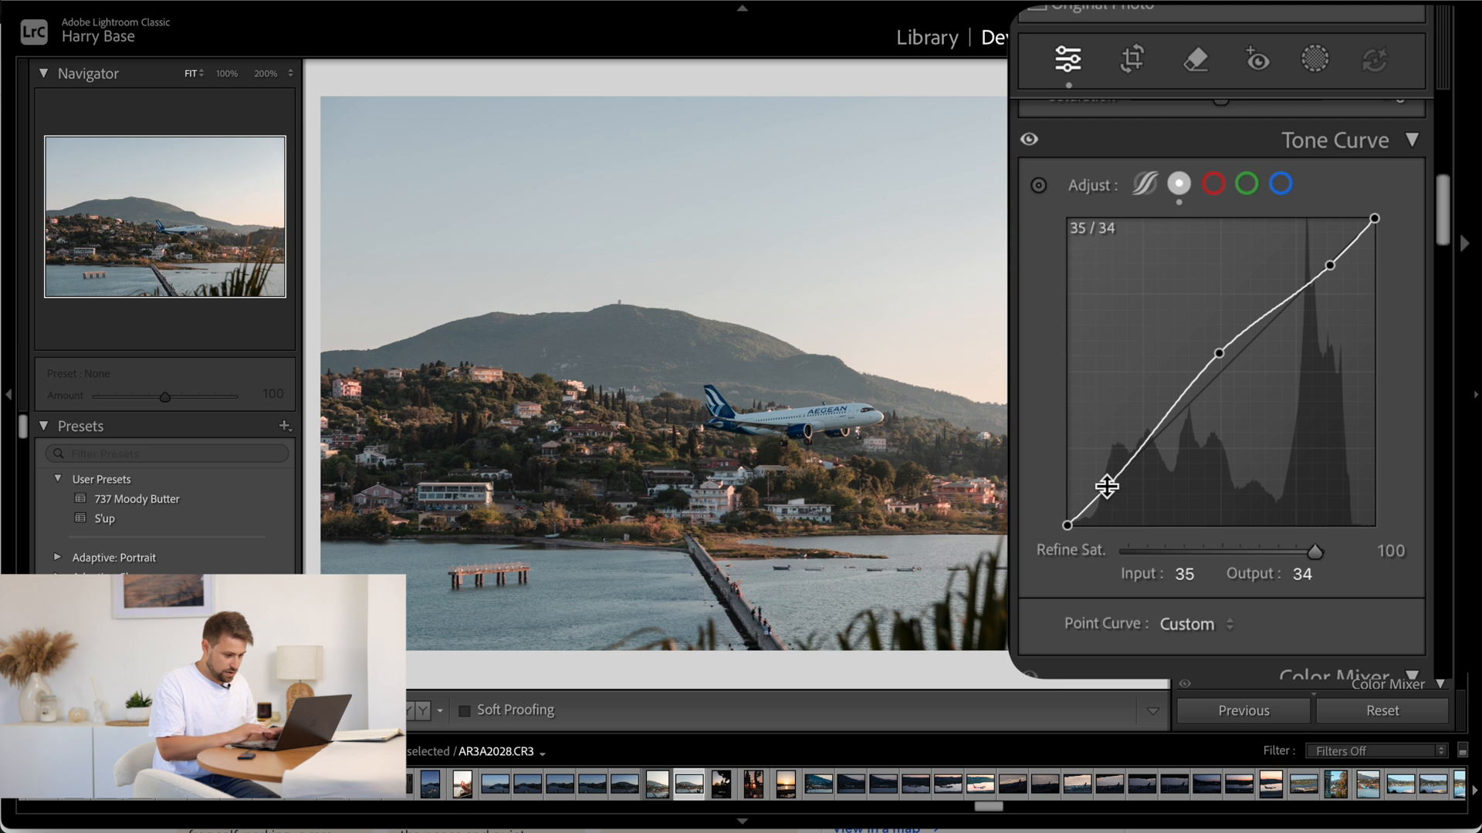
click(1278, 185)
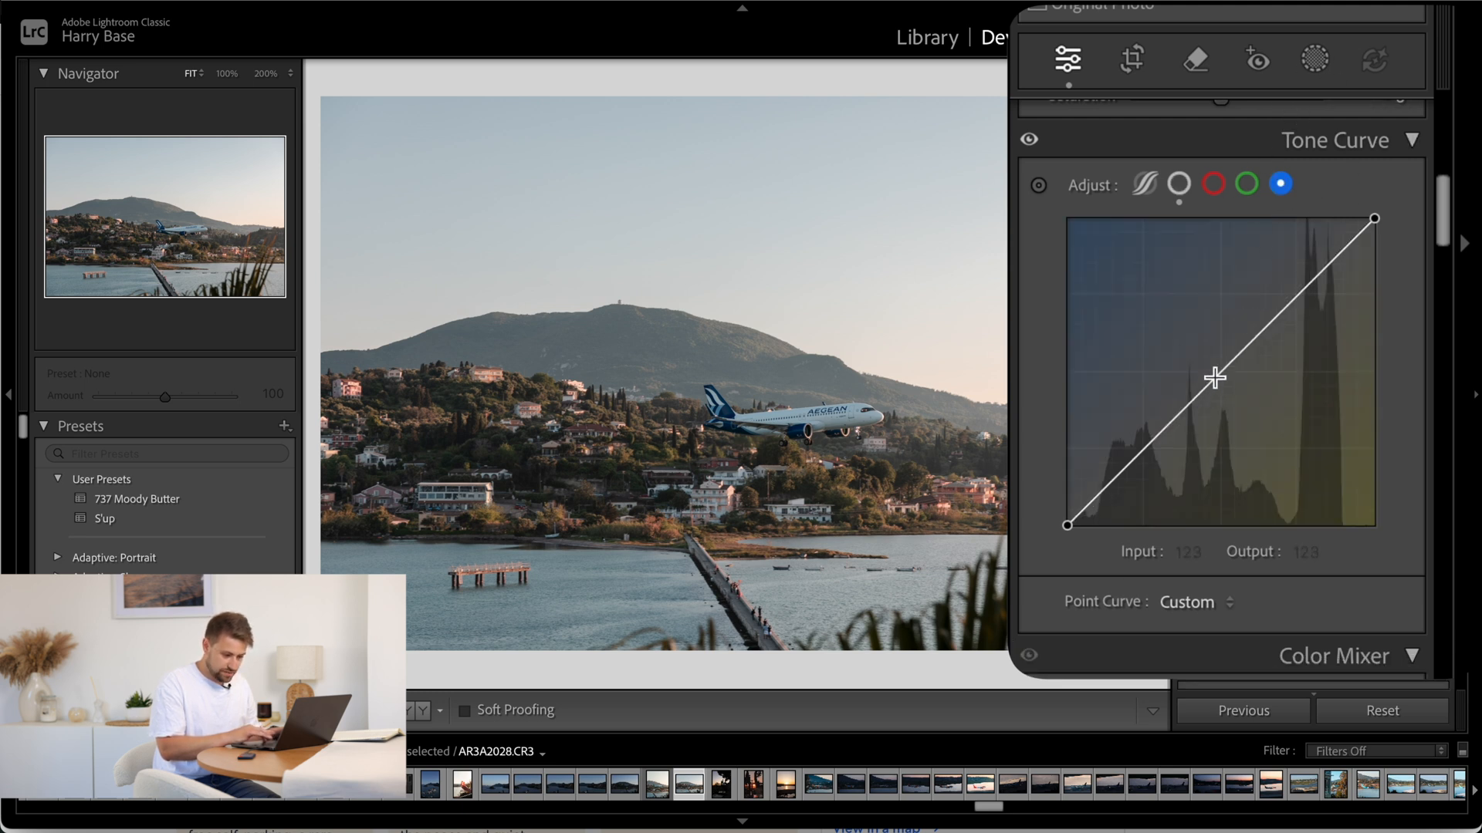
click(1214, 378)
drag(1217, 377, 1216, 378)
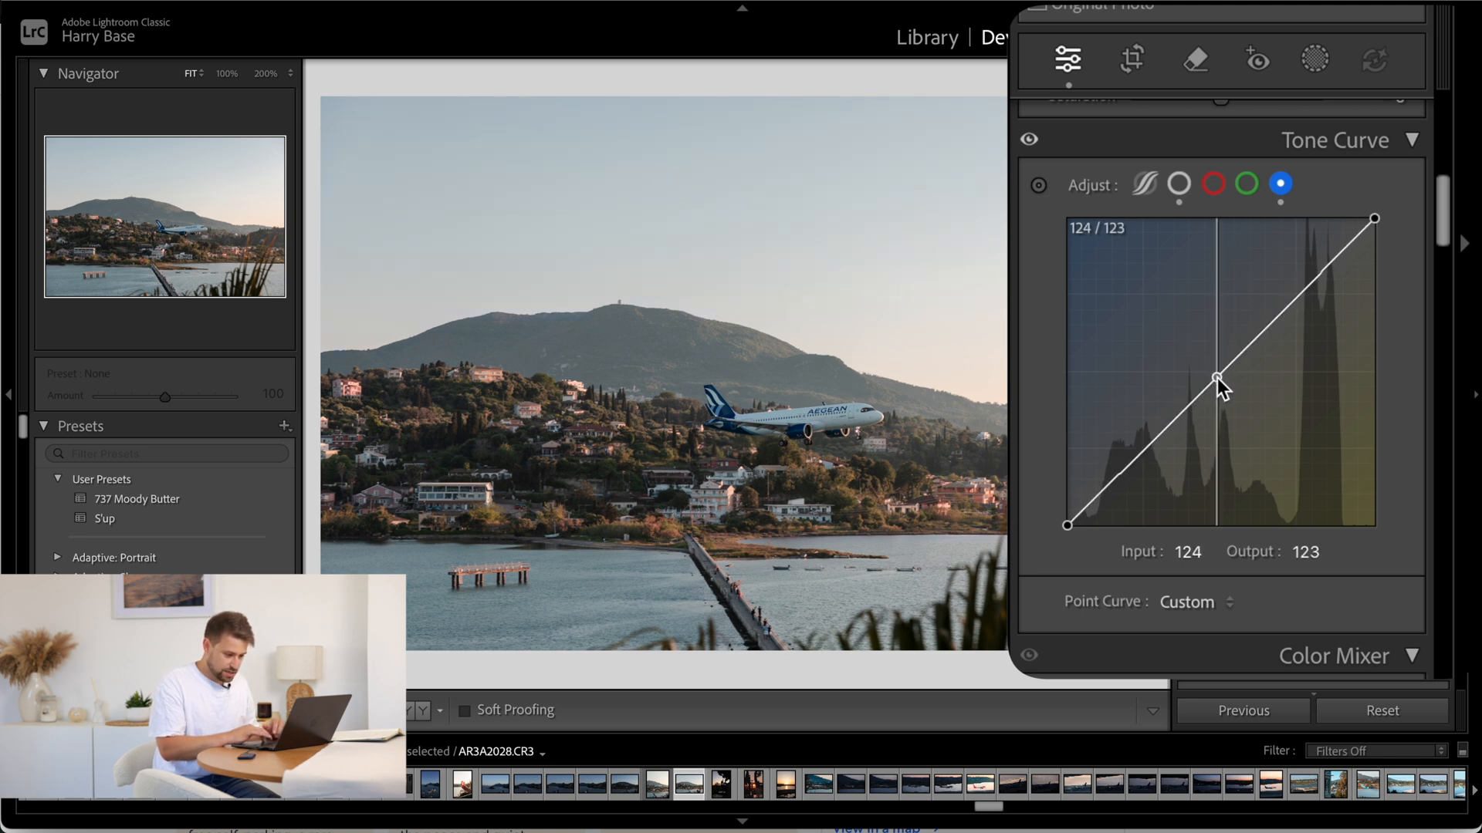
Shape the Blue channel curve with a shadow point at 38/41, a highlight point at 223/220 and the midtone at 127/123
click(1115, 480)
drag(1115, 479, 1112, 477)
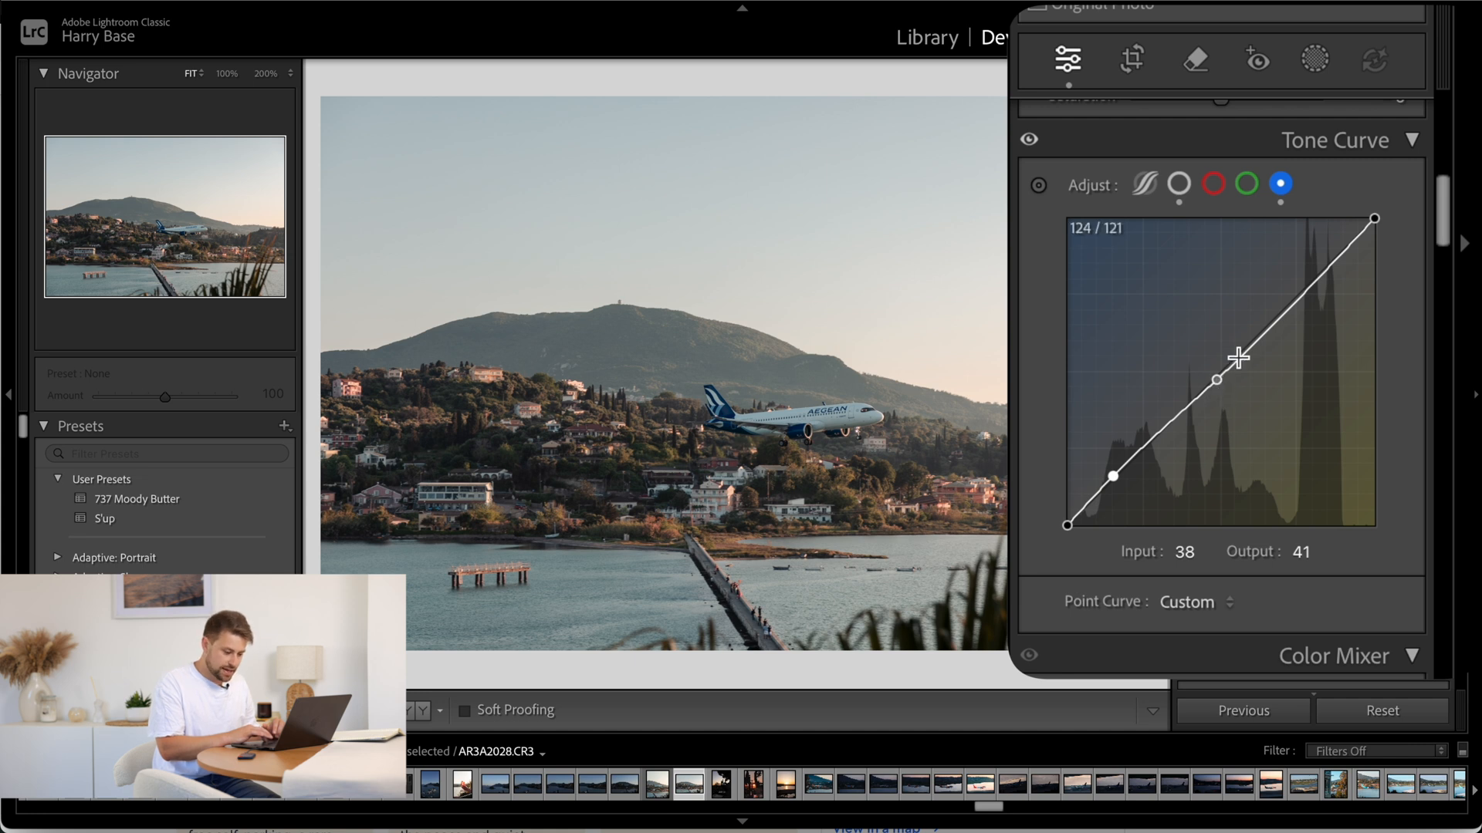
click(1338, 254)
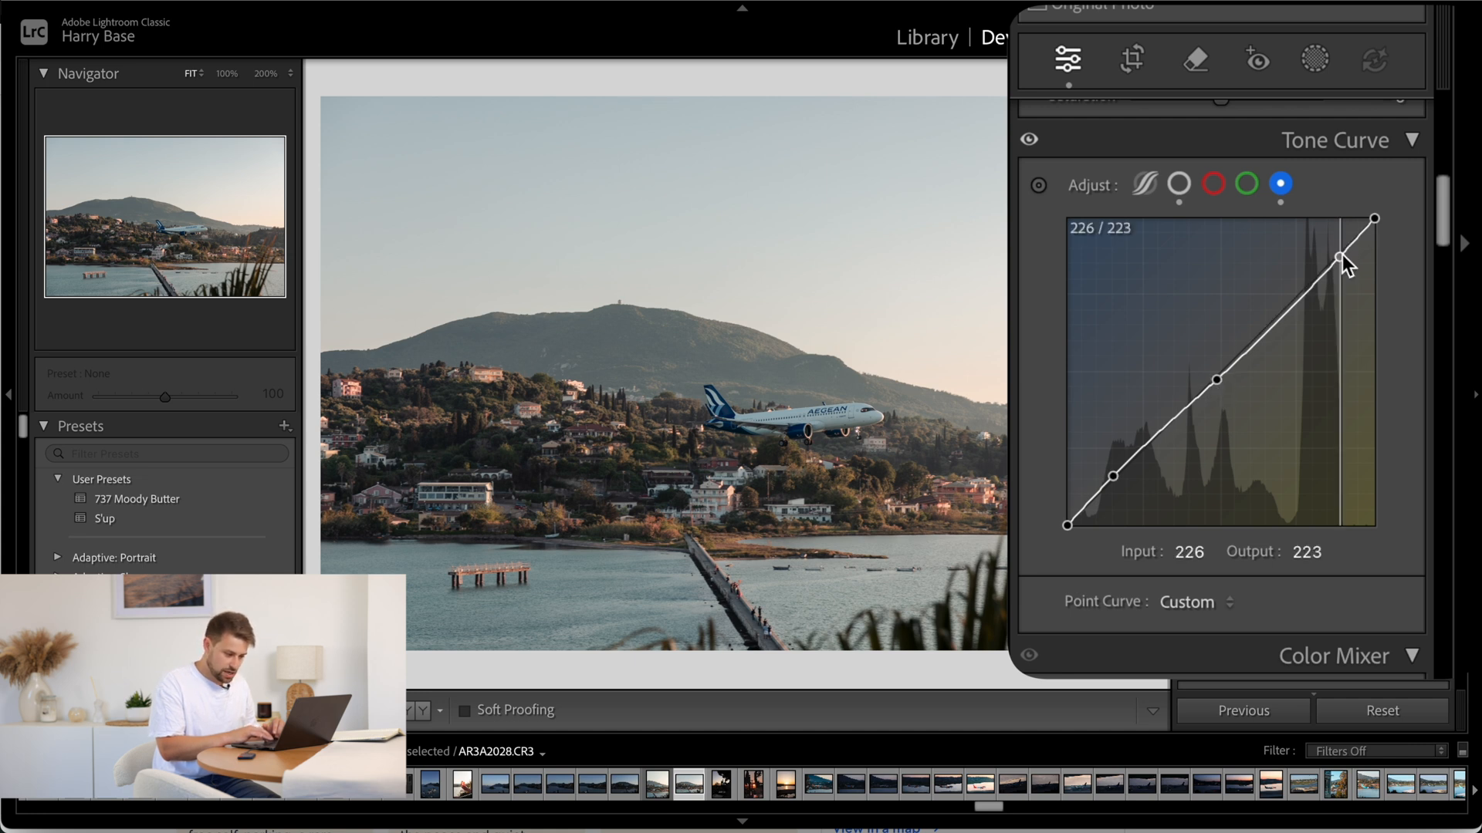
drag(1338, 253, 1340, 258)
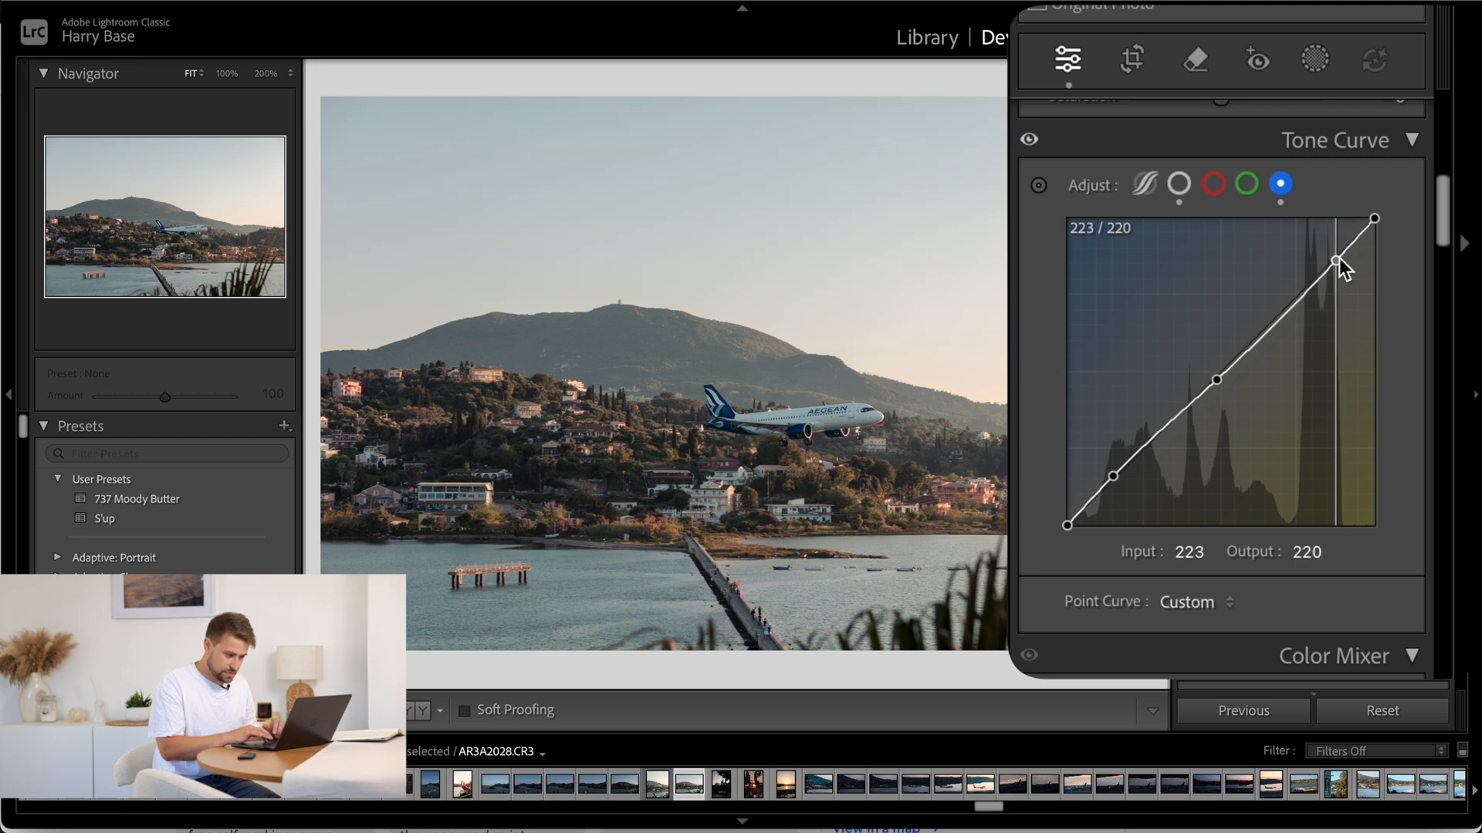
click(1220, 377)
Compare the photo with its tone curve edits repeatedly against the unedited version
key(backslash)
key(backslash)
key(backslash)
key(backslash)
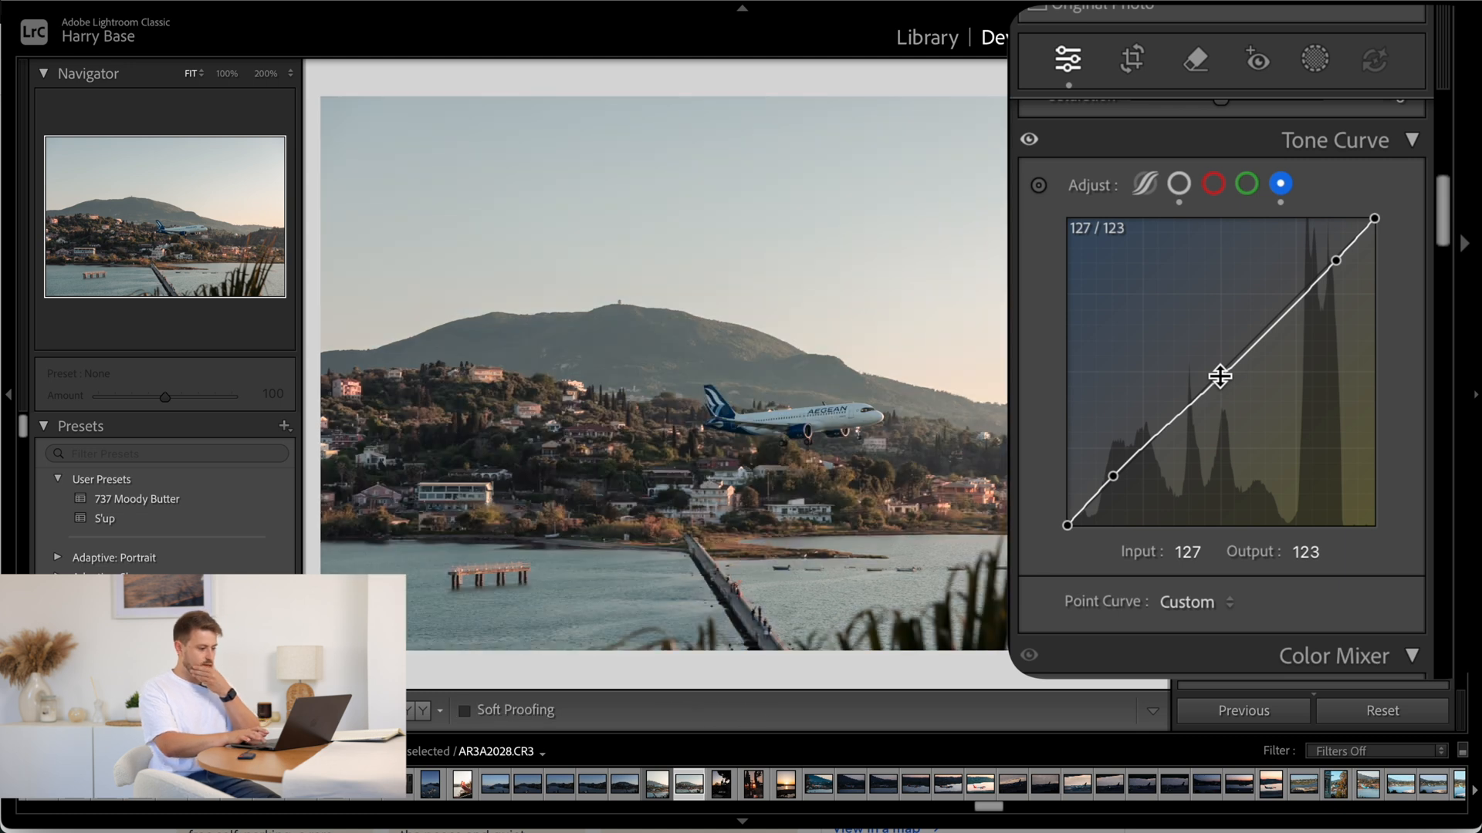
key(backslash)
key(backslash)
key(backslash)
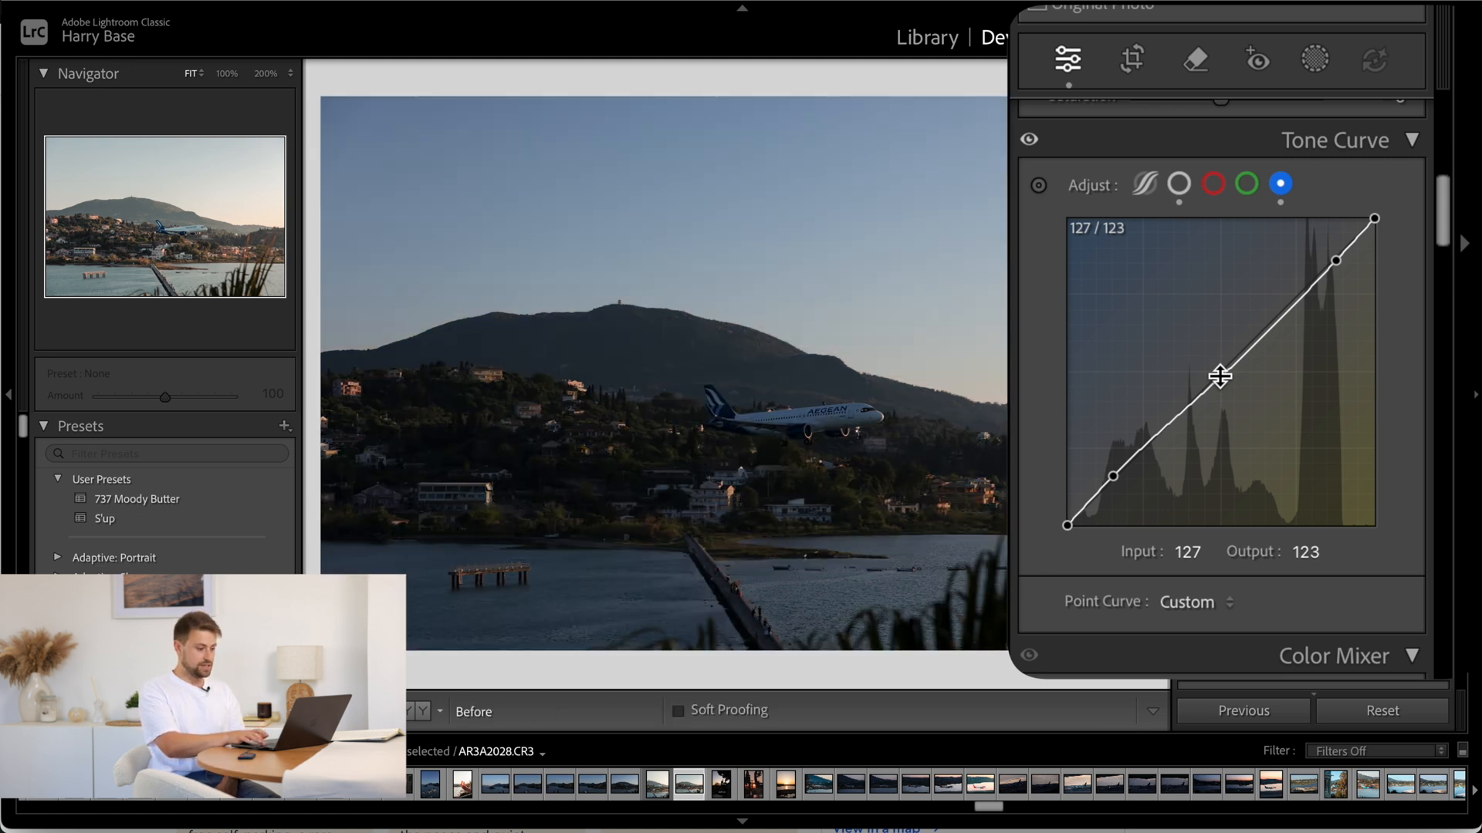
key(backslash)
key(backslash)
key(backslash)
key(backslash)
key(backslash)
key(backslash)
key(backslash)
key(backslash)
key(backslash)
key(backslash)
key(backslash)
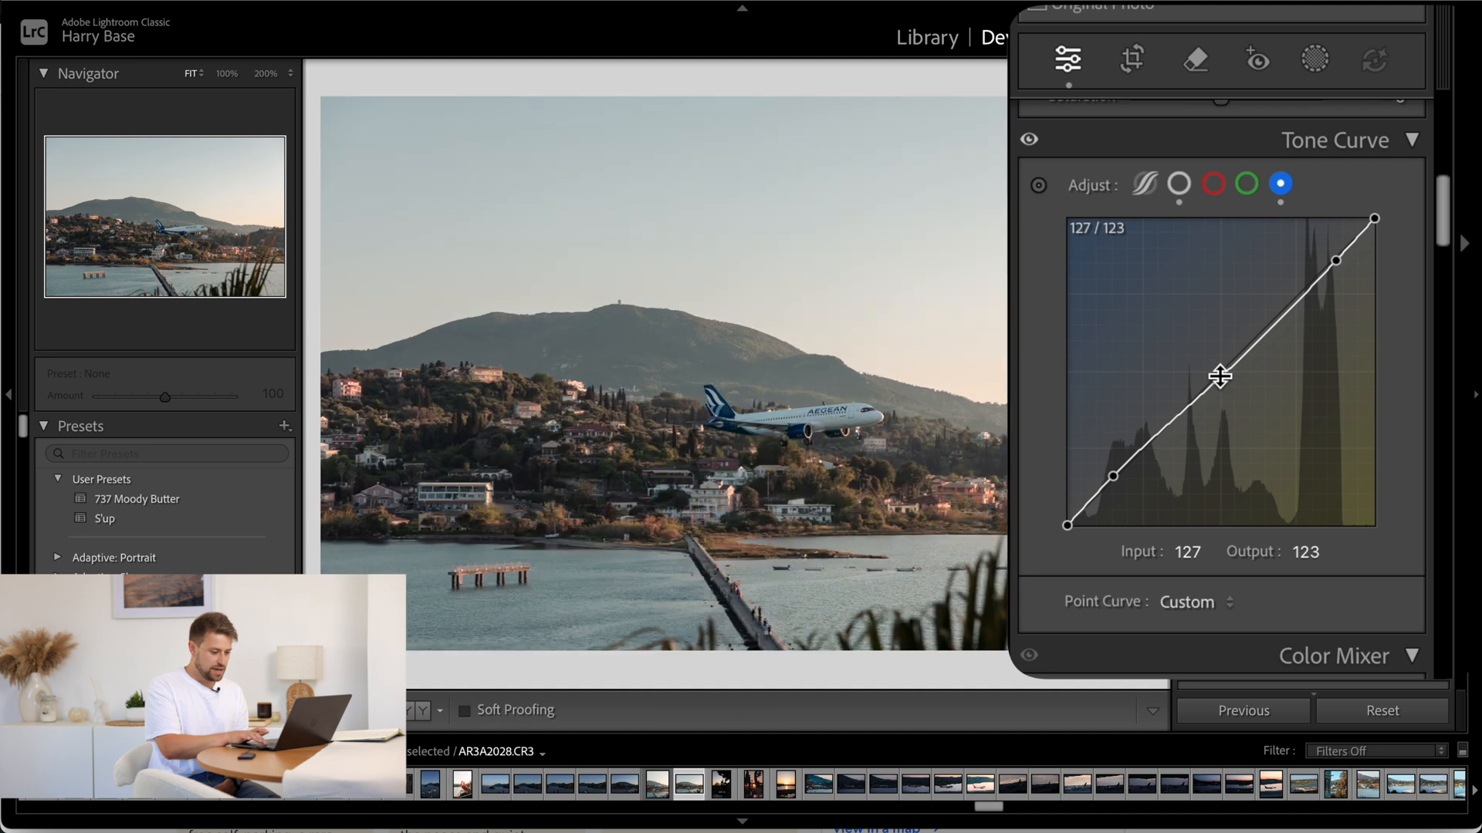
key(backslash)
key(backslash)
key(backslash)
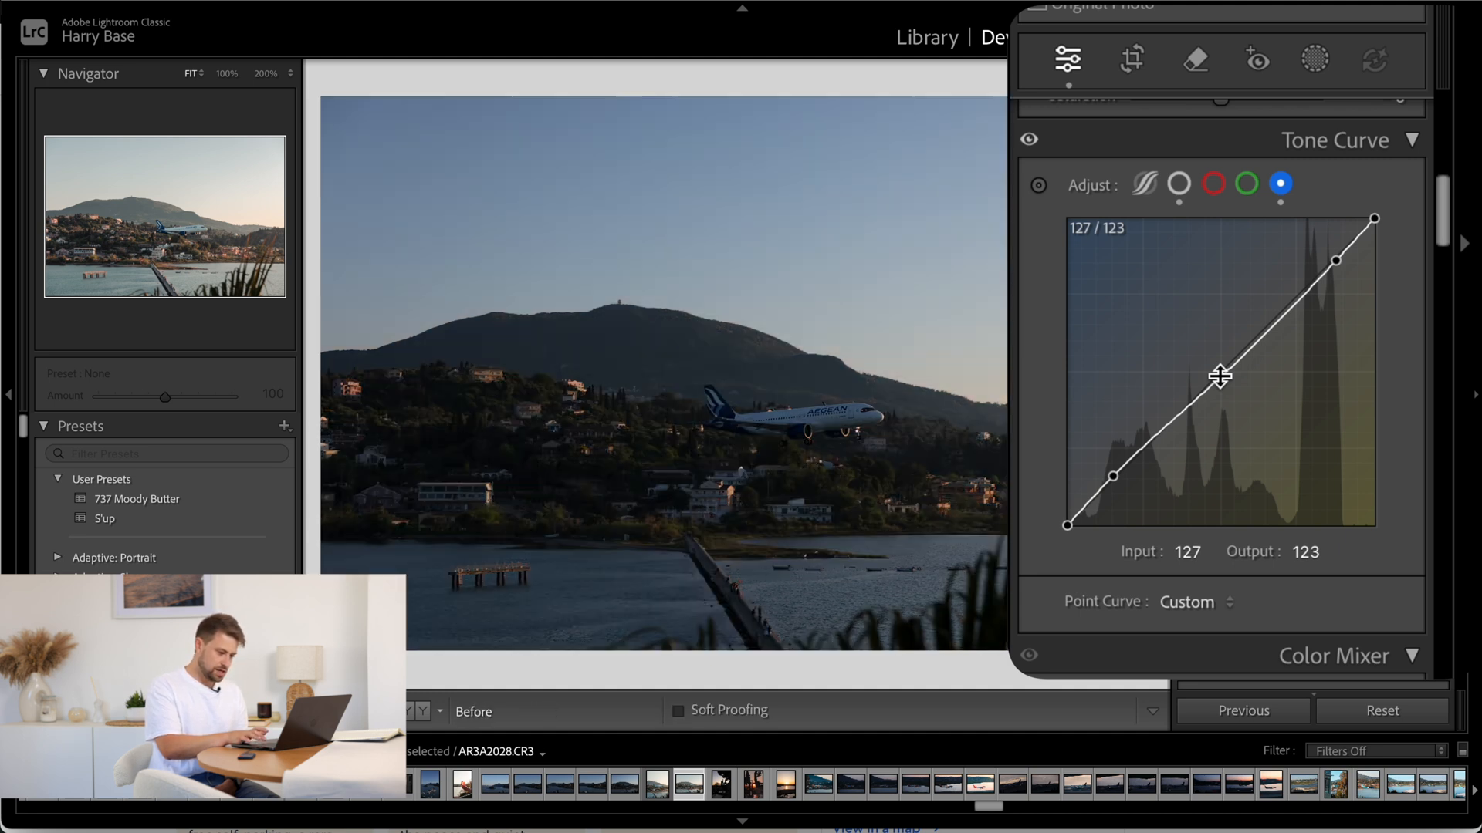
key(backslash)
key(backslash)
key(backslash)
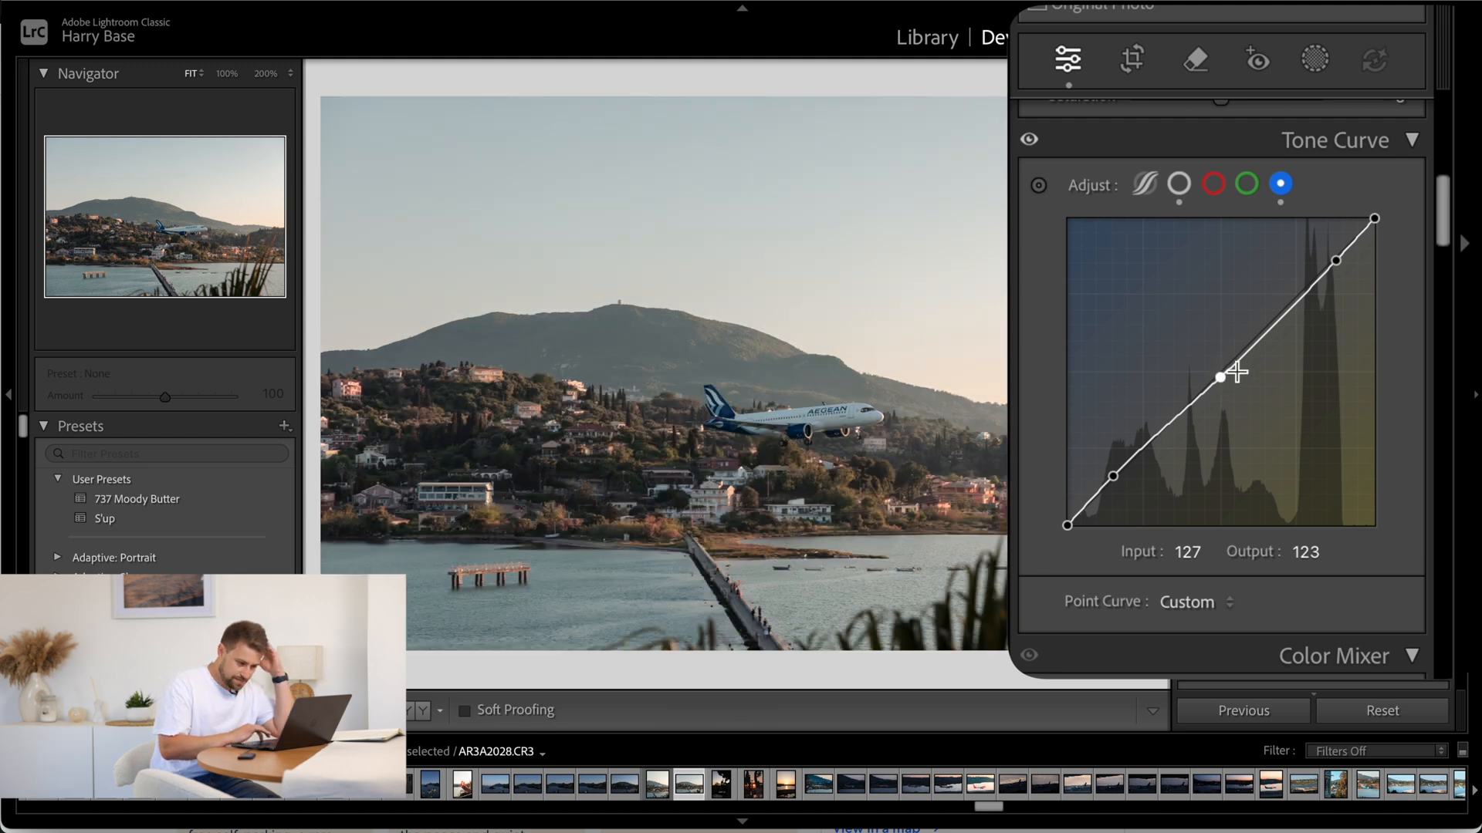
Crop the photo to a vertical 4 x 5 / 8 x 10 frame, slightly tightened and repositioned around the aircraft and the pier
click(1136, 62)
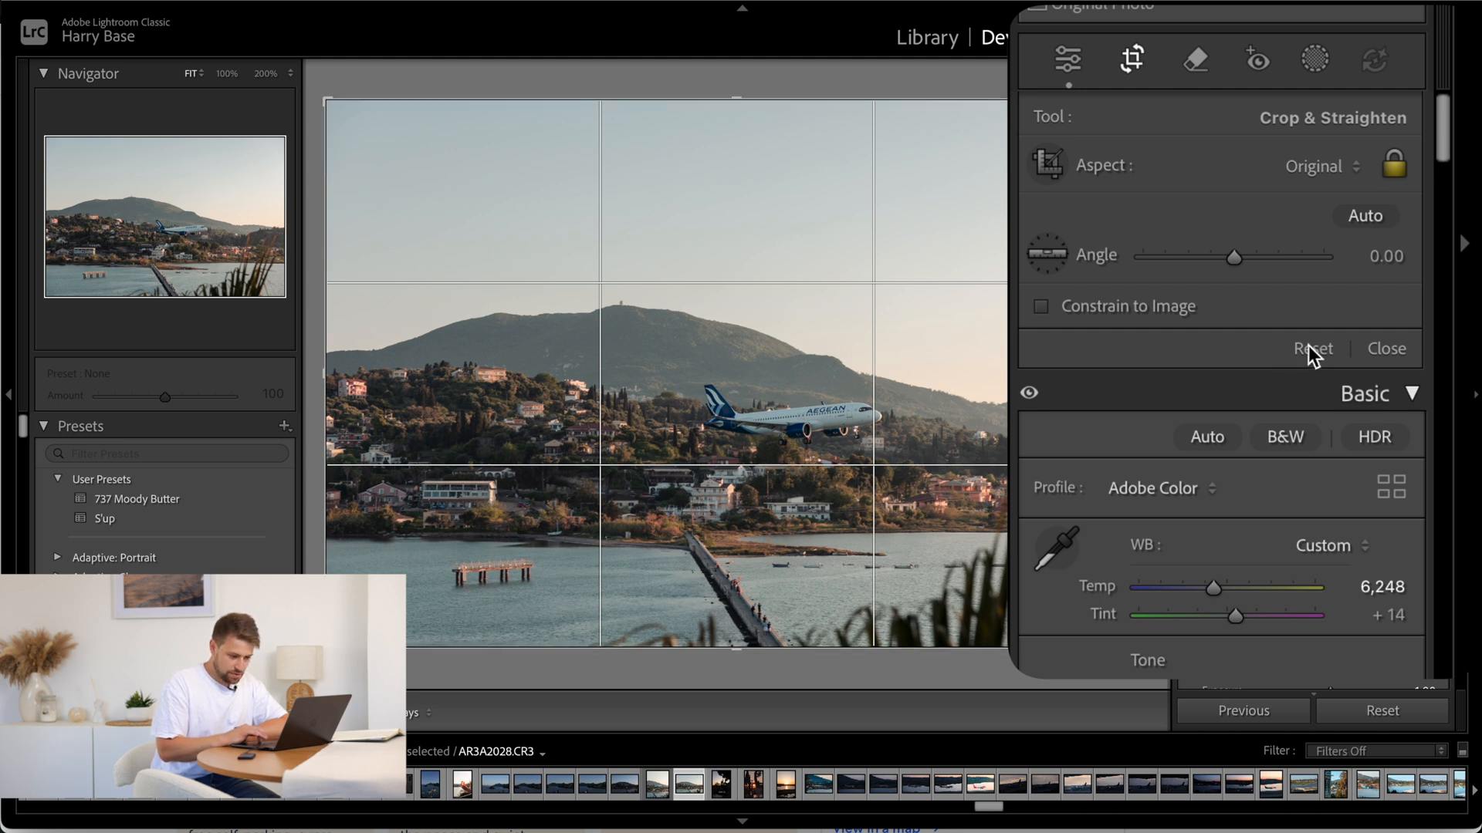
click(1313, 164)
click(1300, 277)
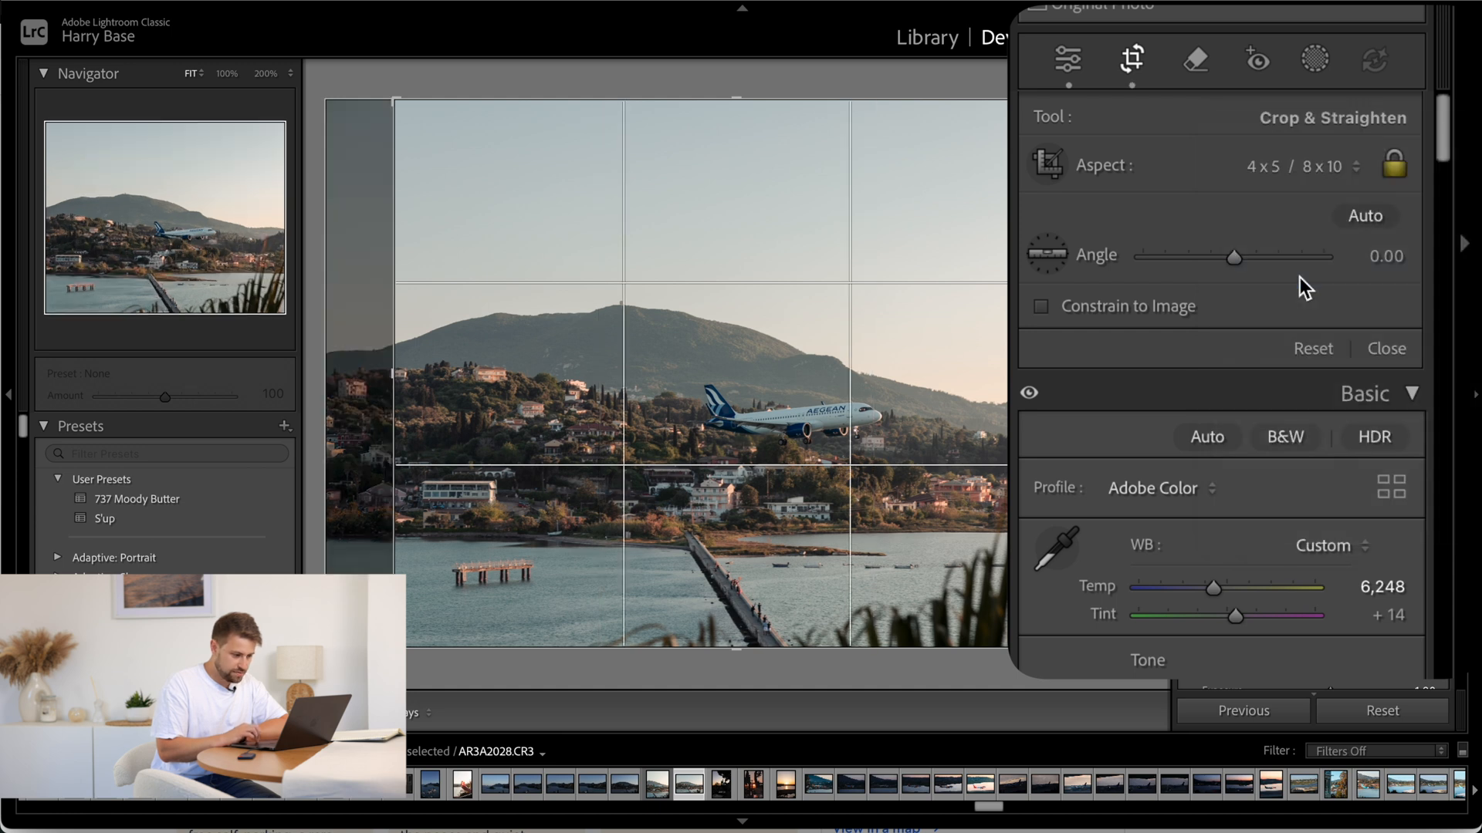
key(x)
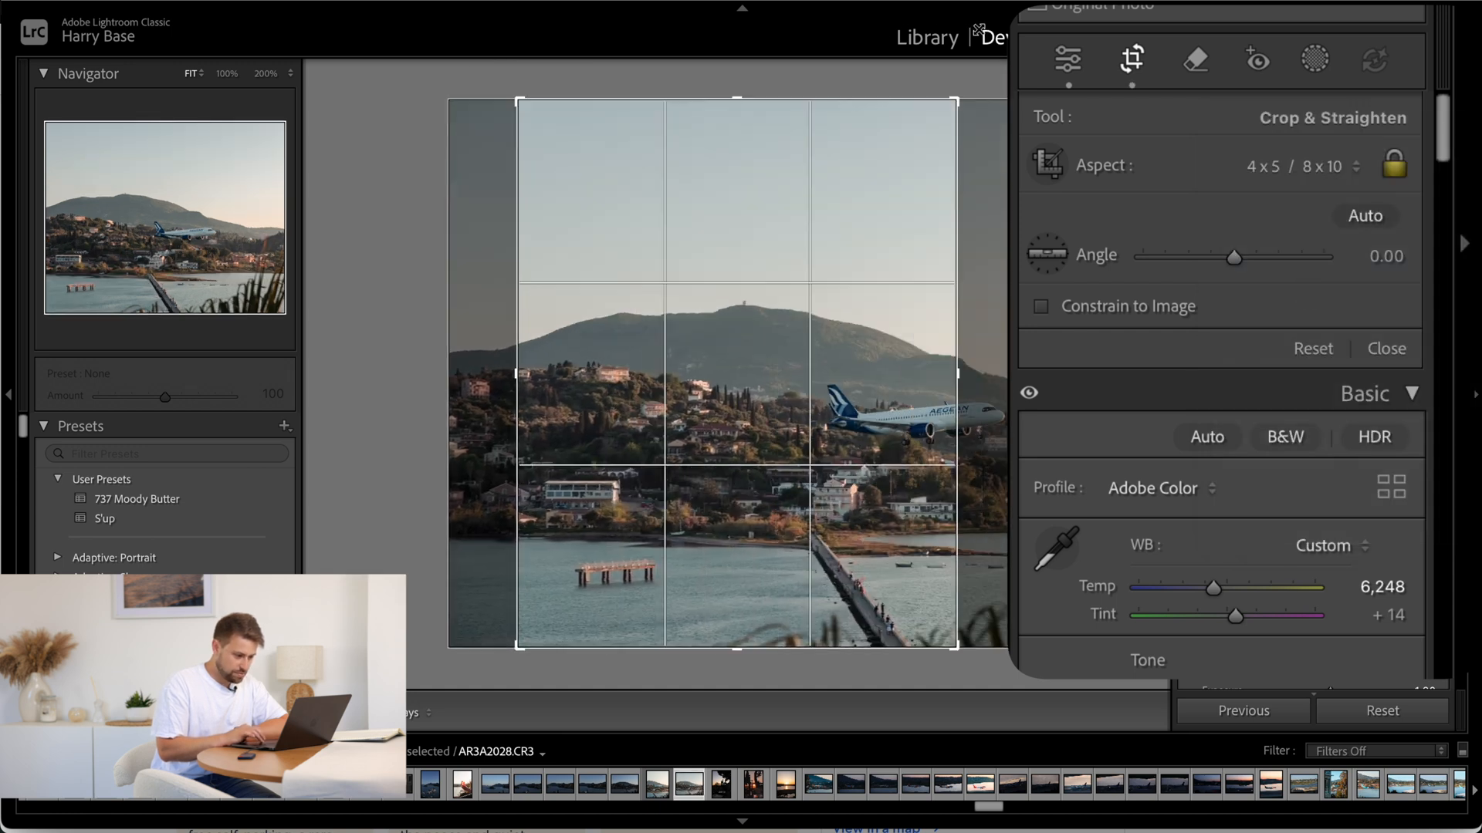
drag(851, 515, 679, 503)
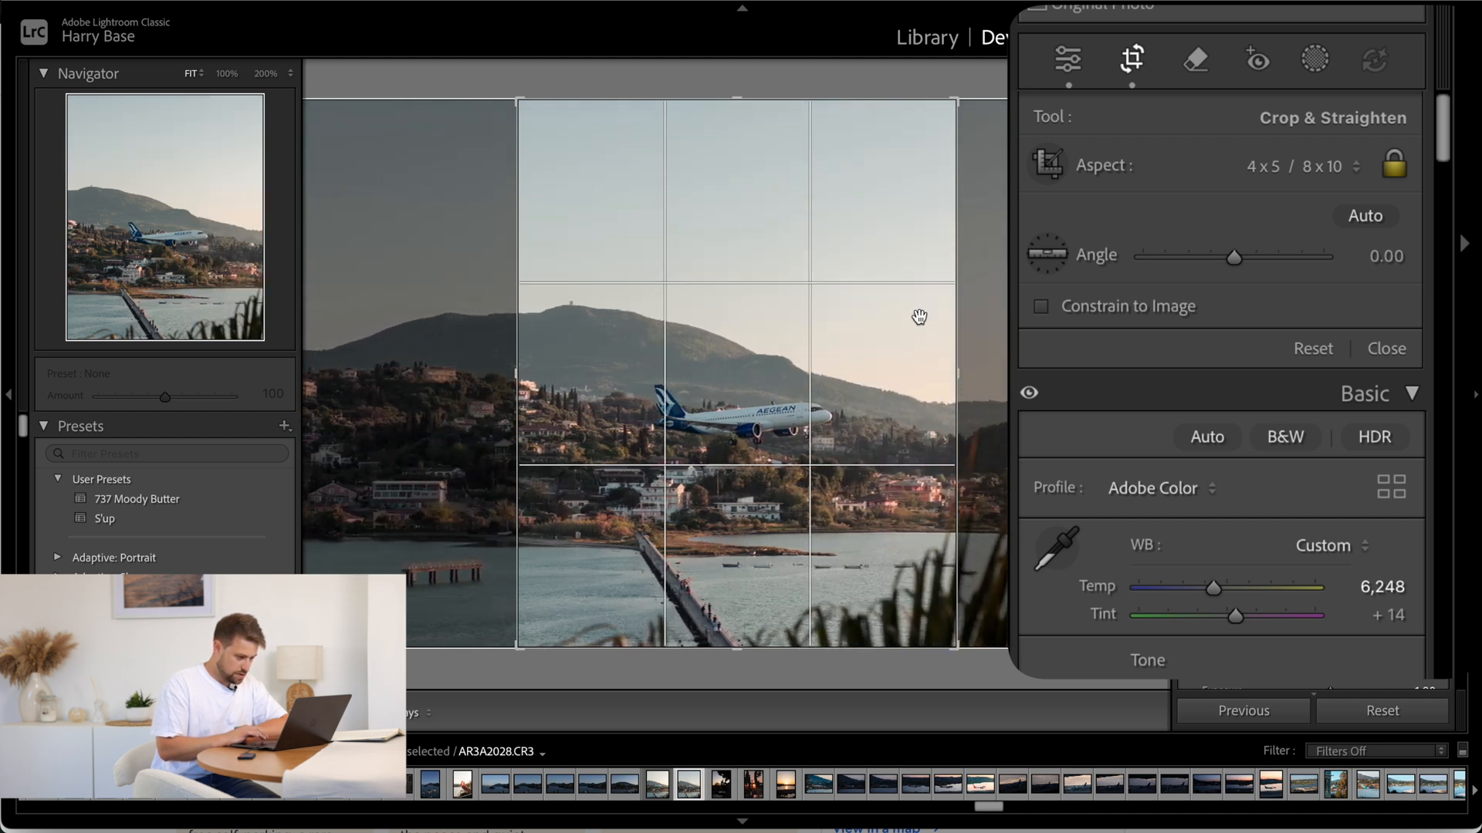
drag(957, 100, 944, 130)
drag(881, 276, 827, 364)
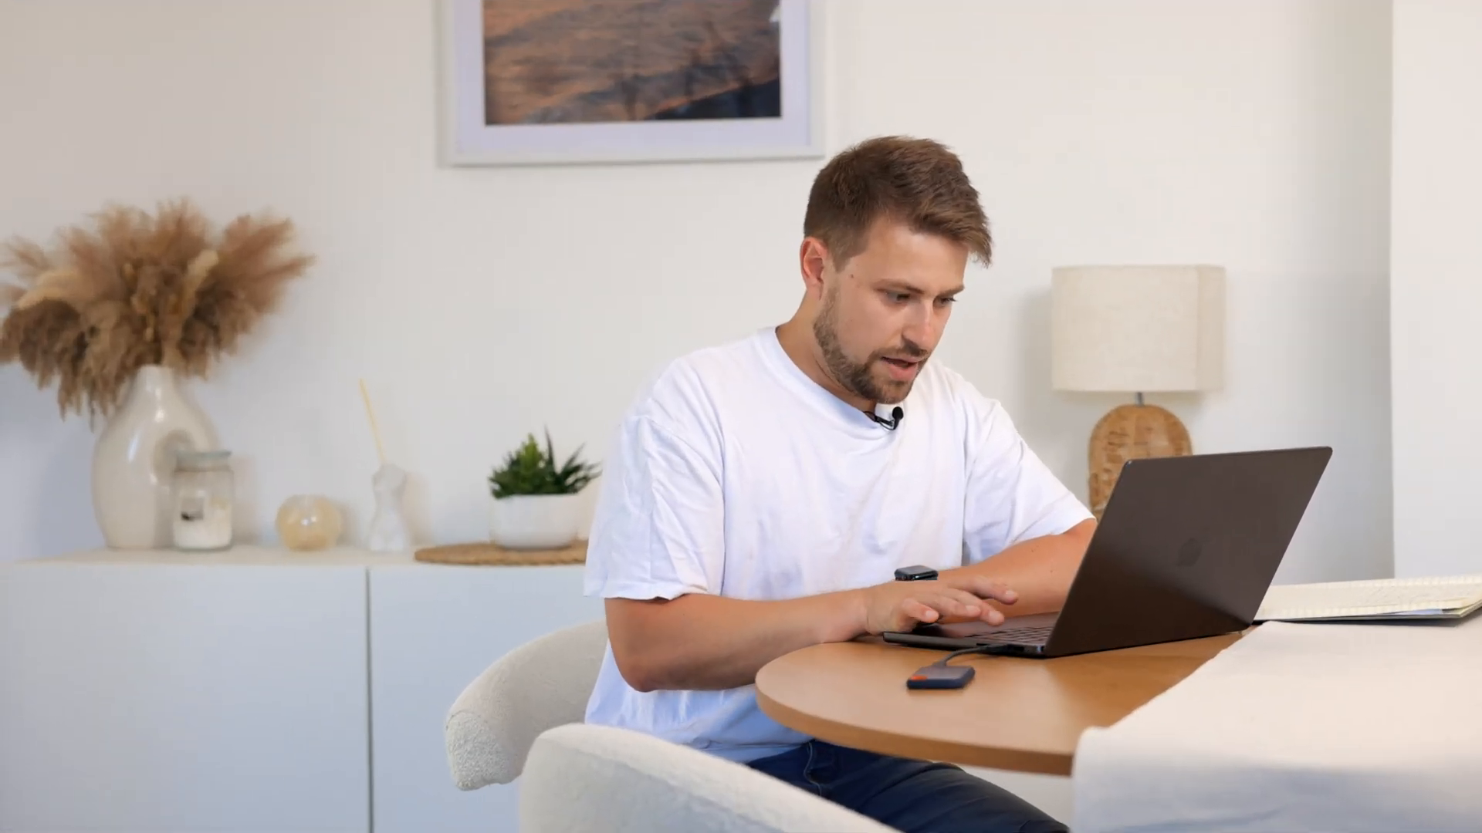